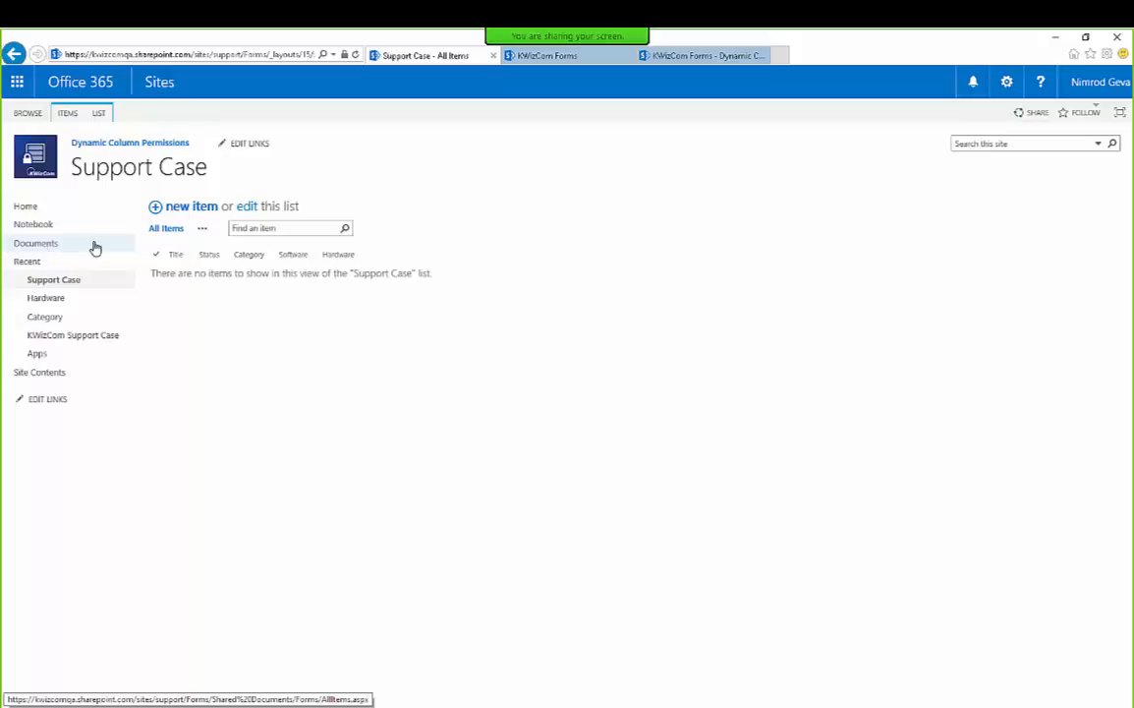
- Open a new Support Case item form and examine its Category, Internal comments, Assigned to and Status fields
click(193, 208)
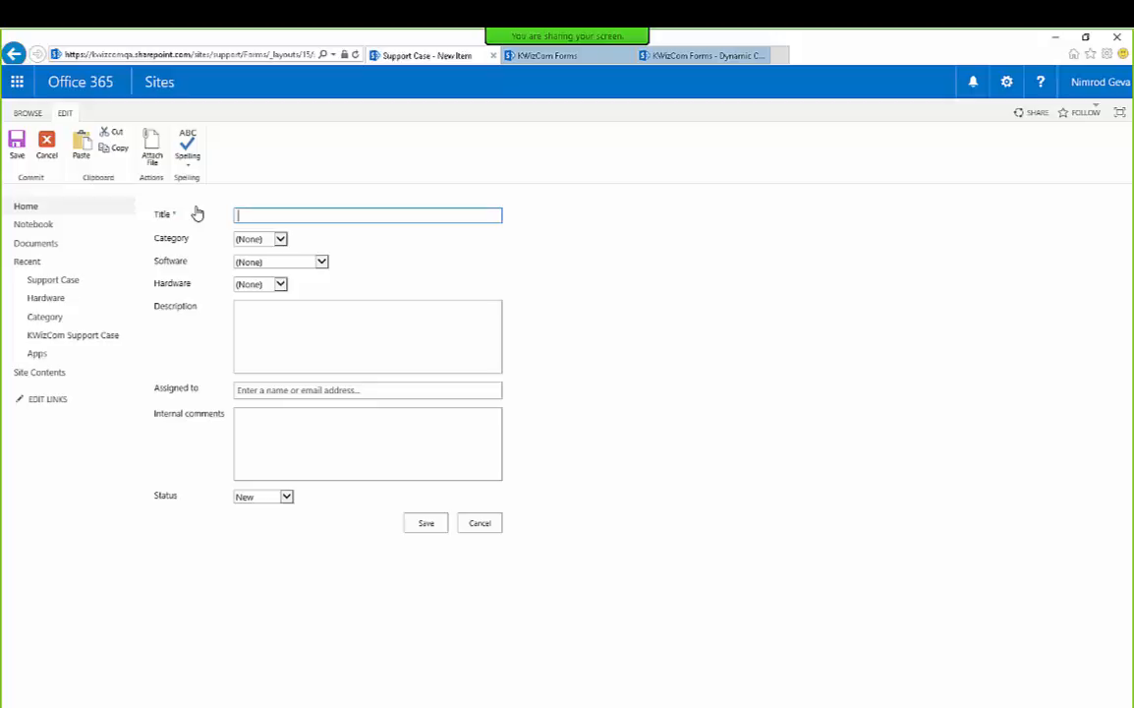
click(275, 239)
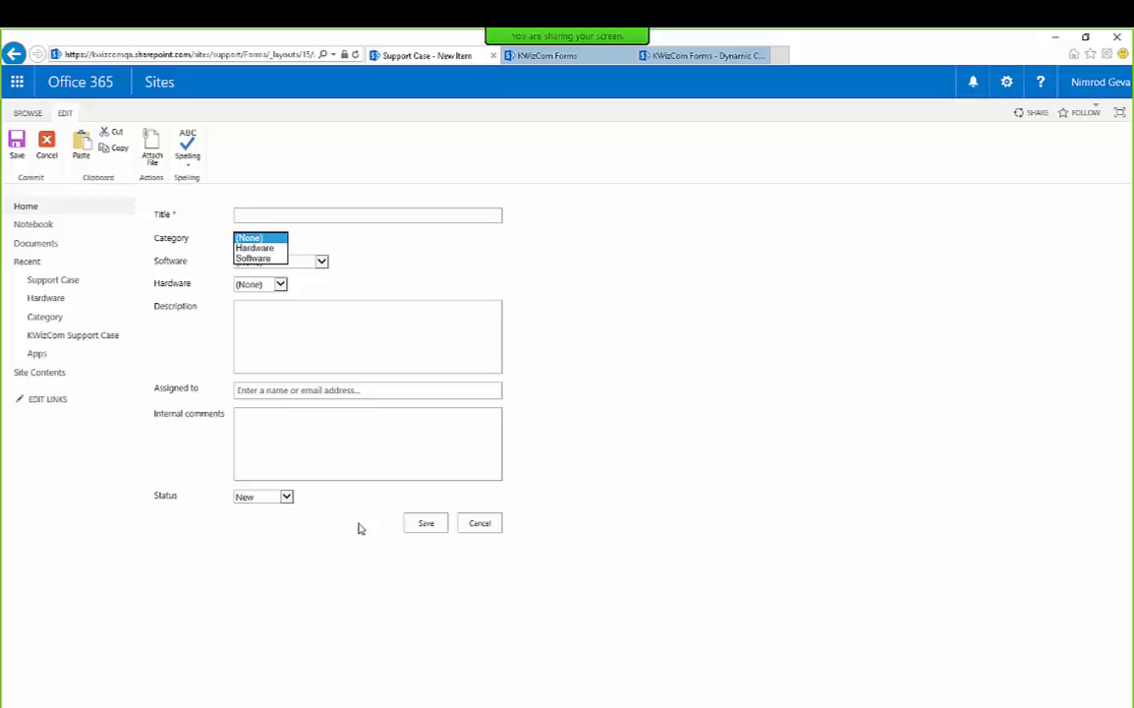
click(313, 448)
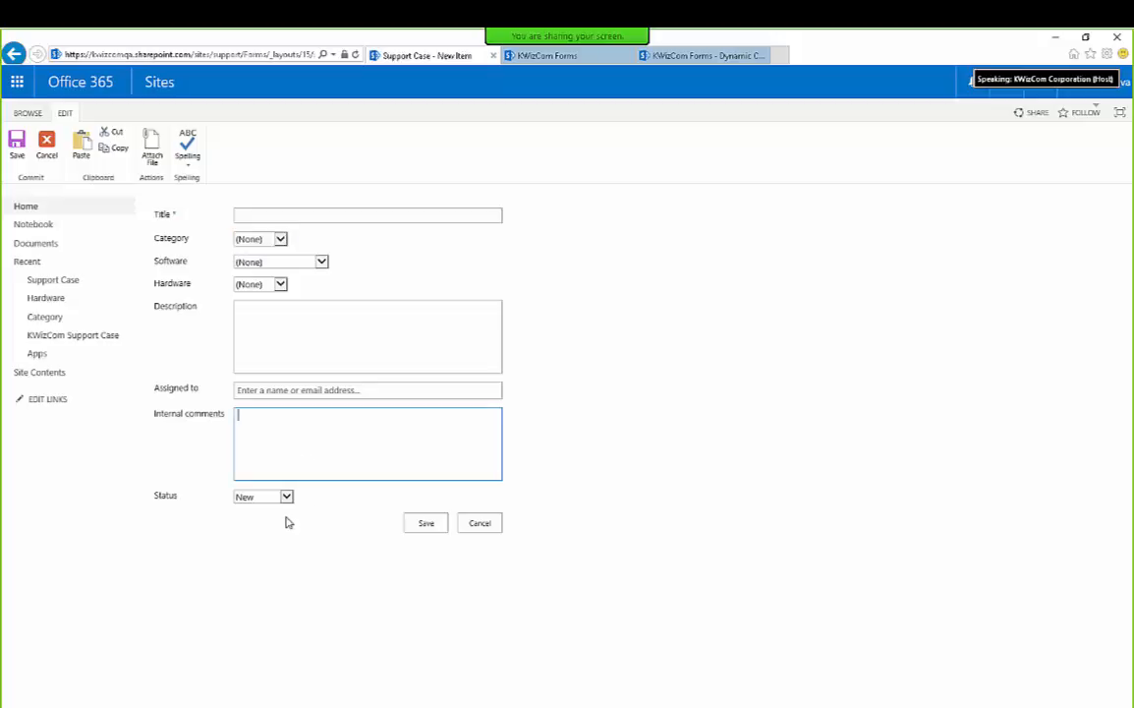
click(291, 390)
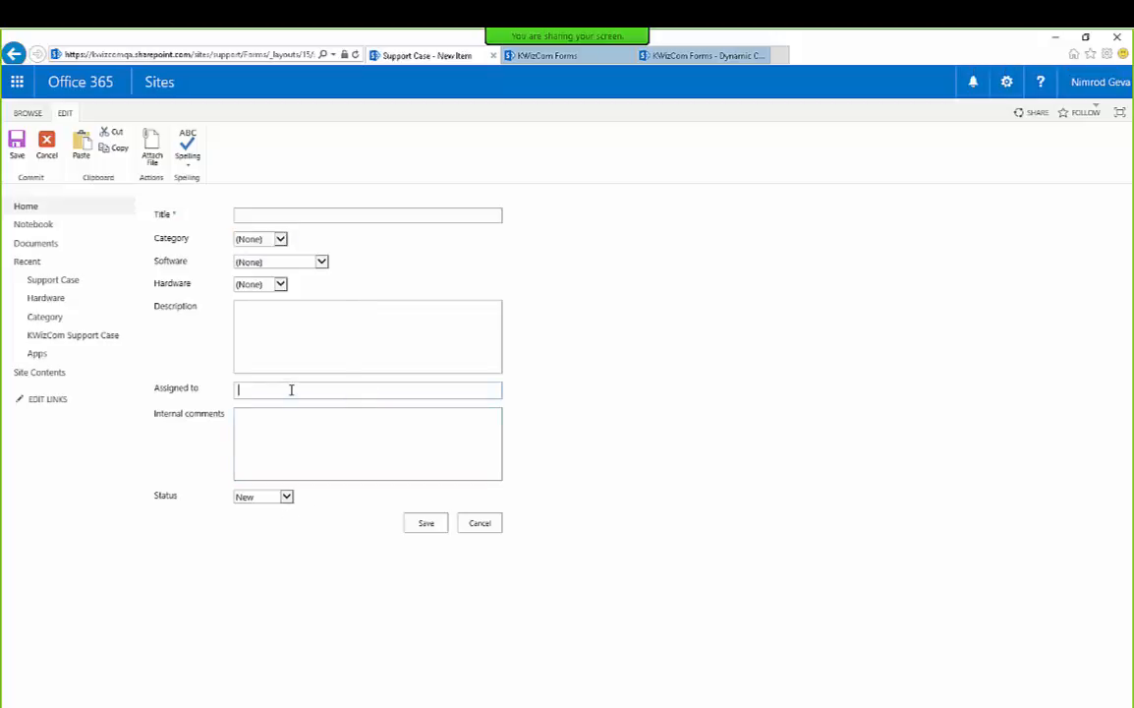
click(286, 497)
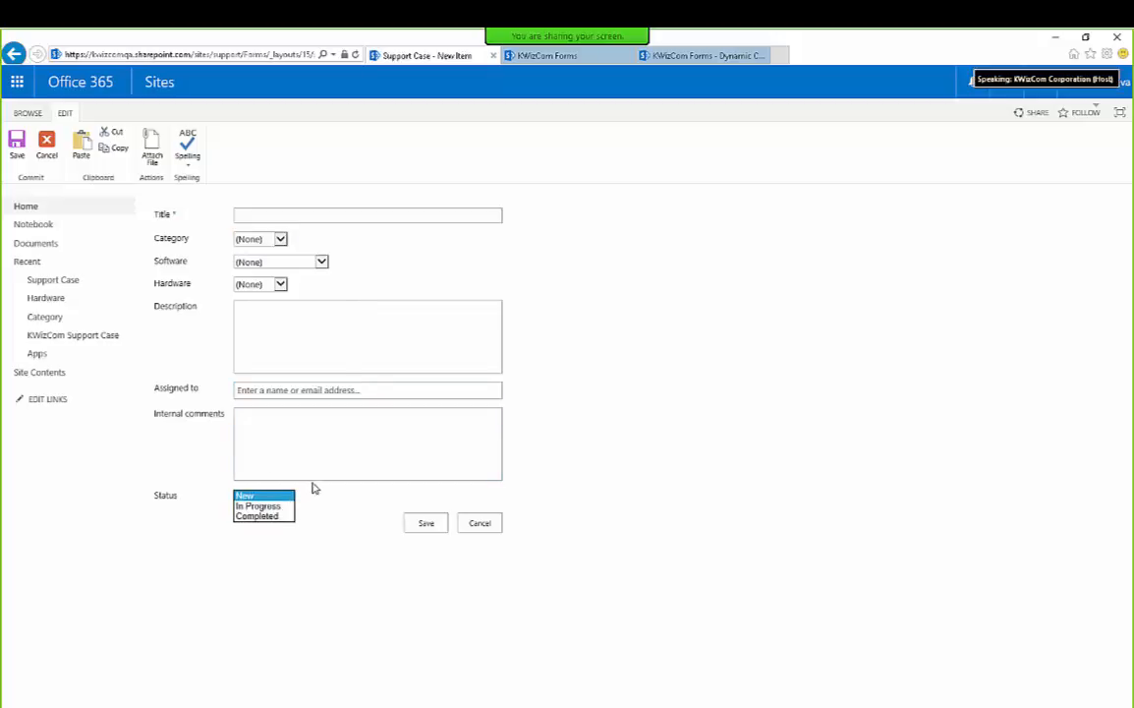
click(368, 476)
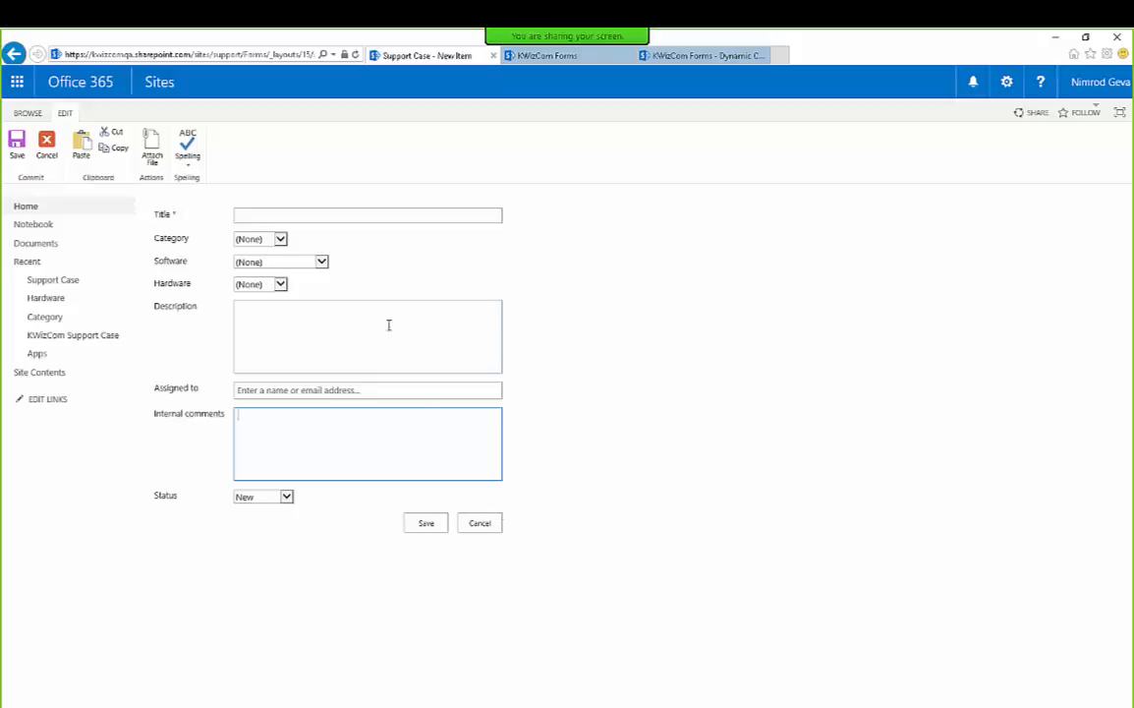
- Review the Category choices in the new item form, then close the form without saving
click(267, 242)
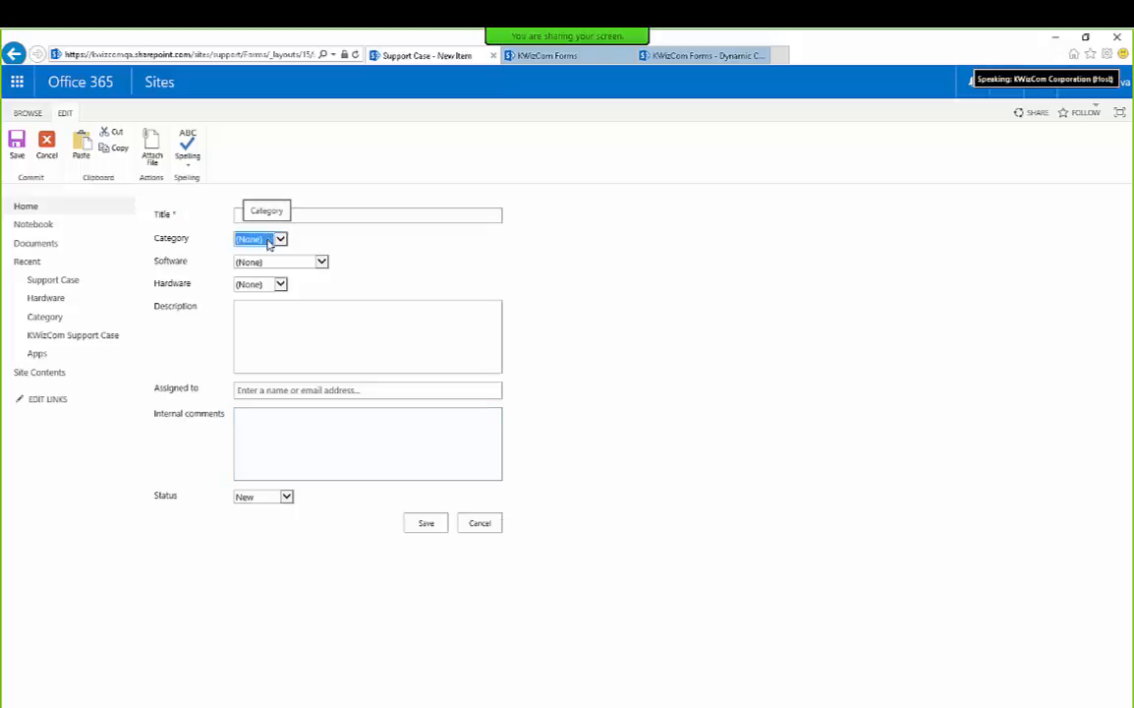
click(344, 243)
click(267, 244)
click(349, 250)
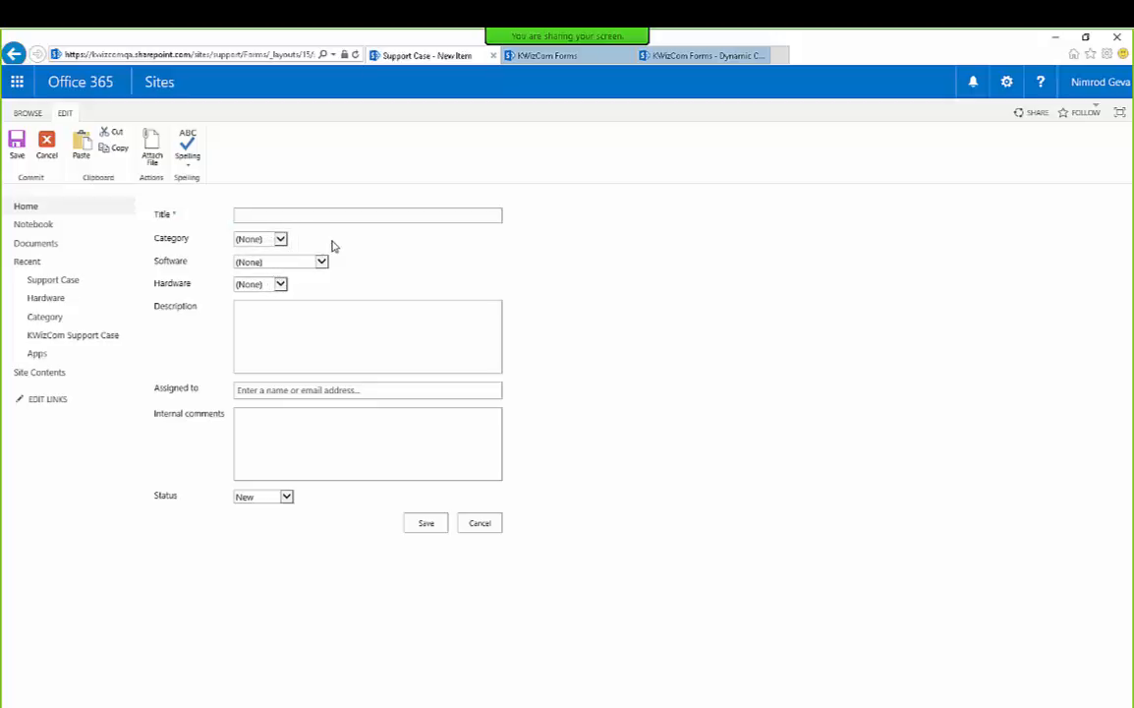
click(279, 239)
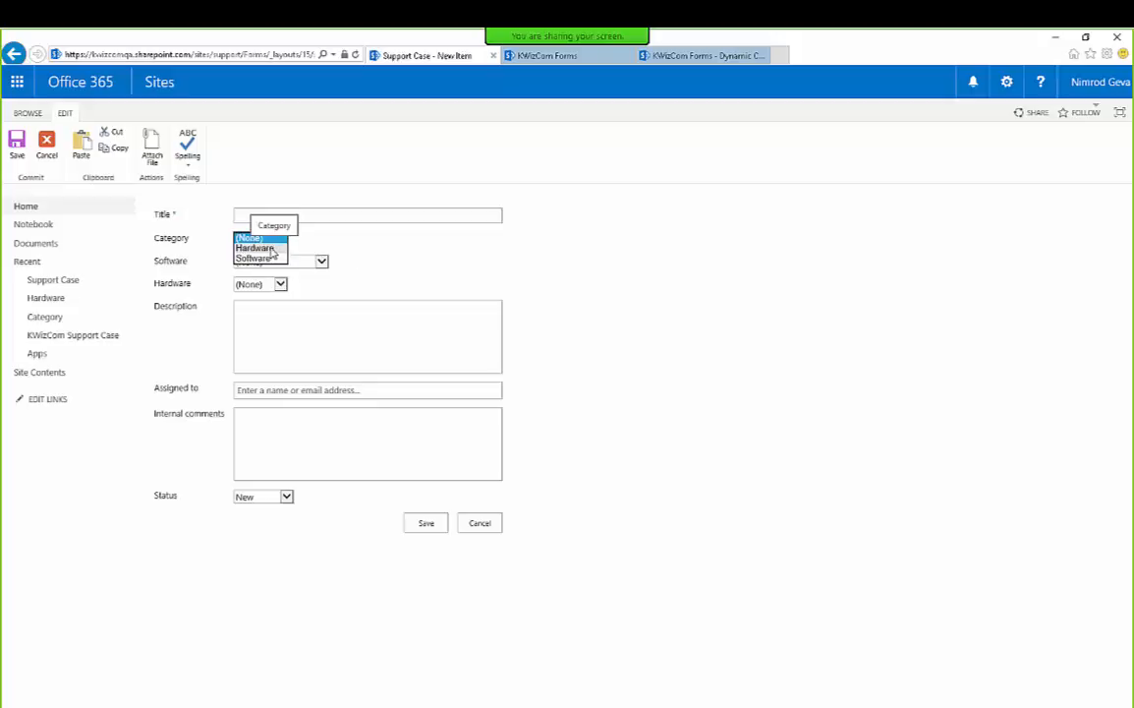
click(343, 251)
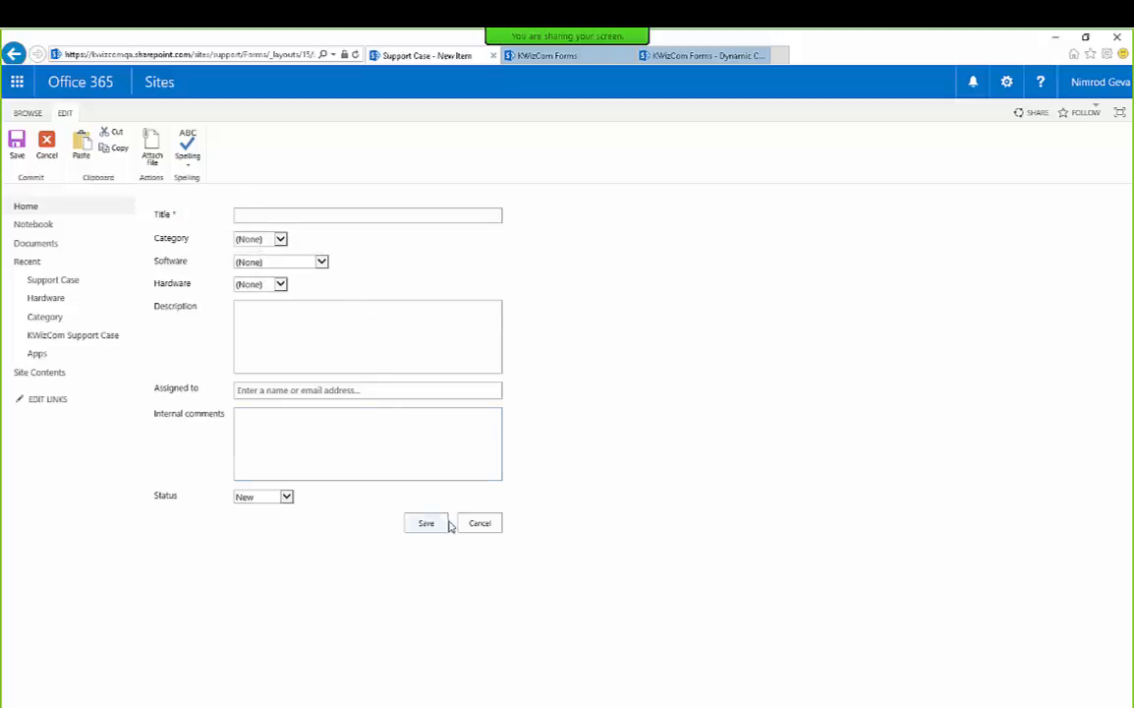
click(479, 524)
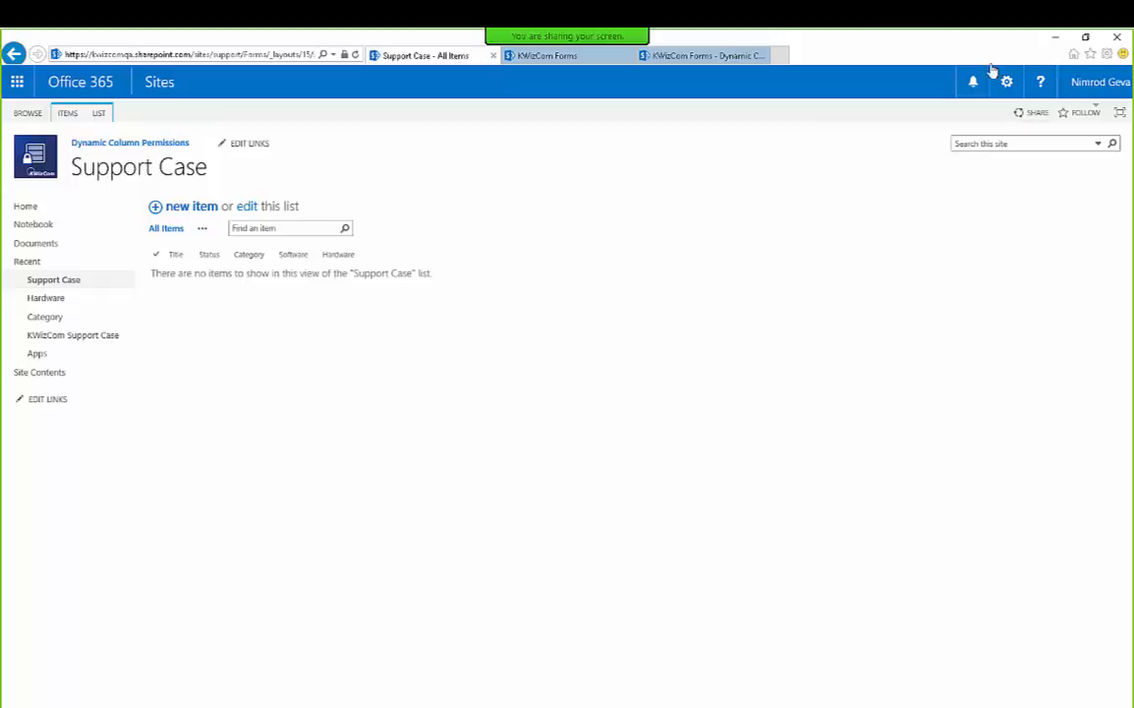
- Open the Support Case list's KWizCom Forms settings and go to the Dynamic Column Permissions page
click(99, 114)
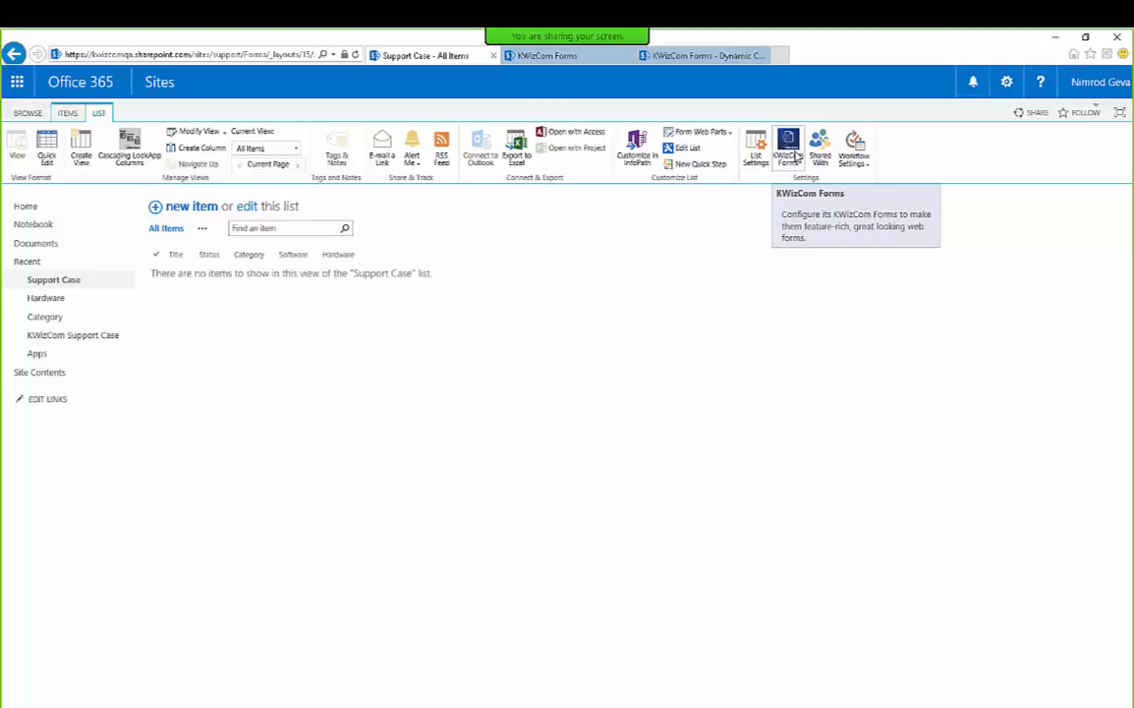
click(795, 153)
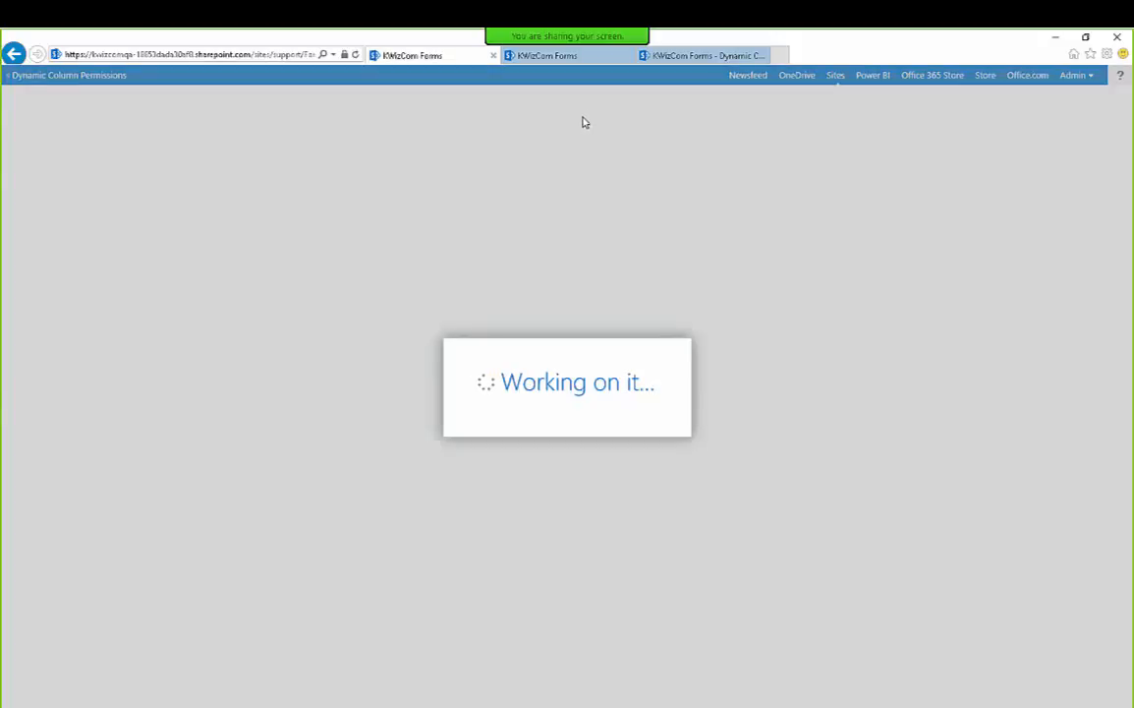
click(567, 56)
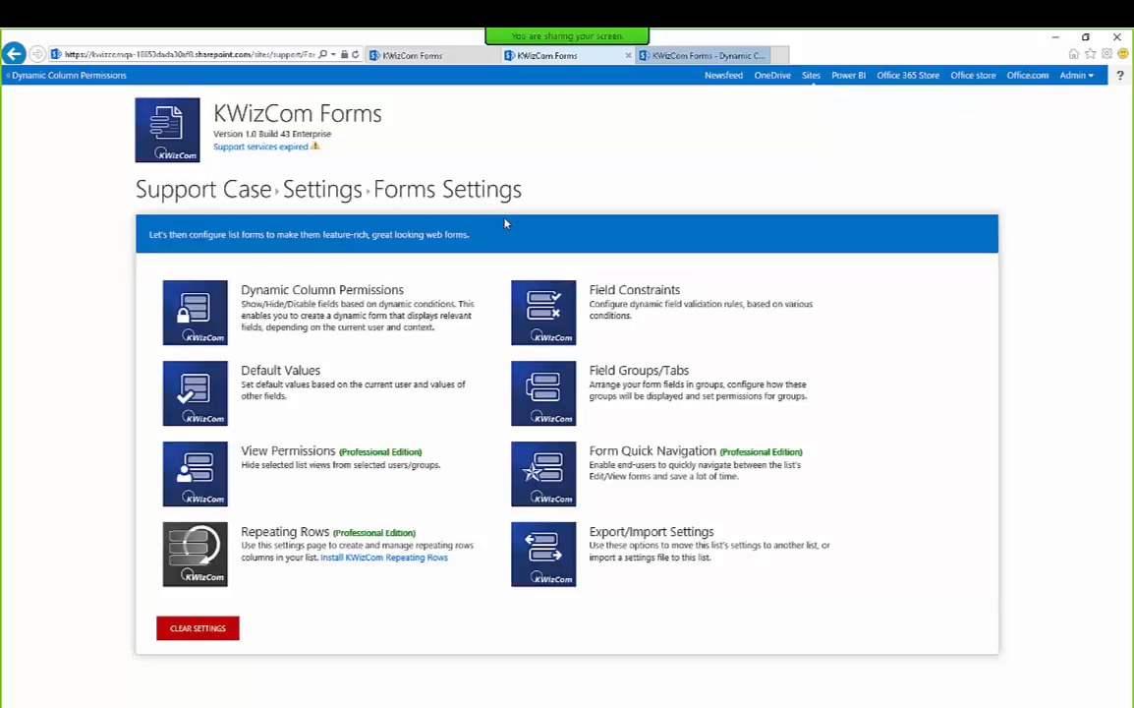
click(215, 325)
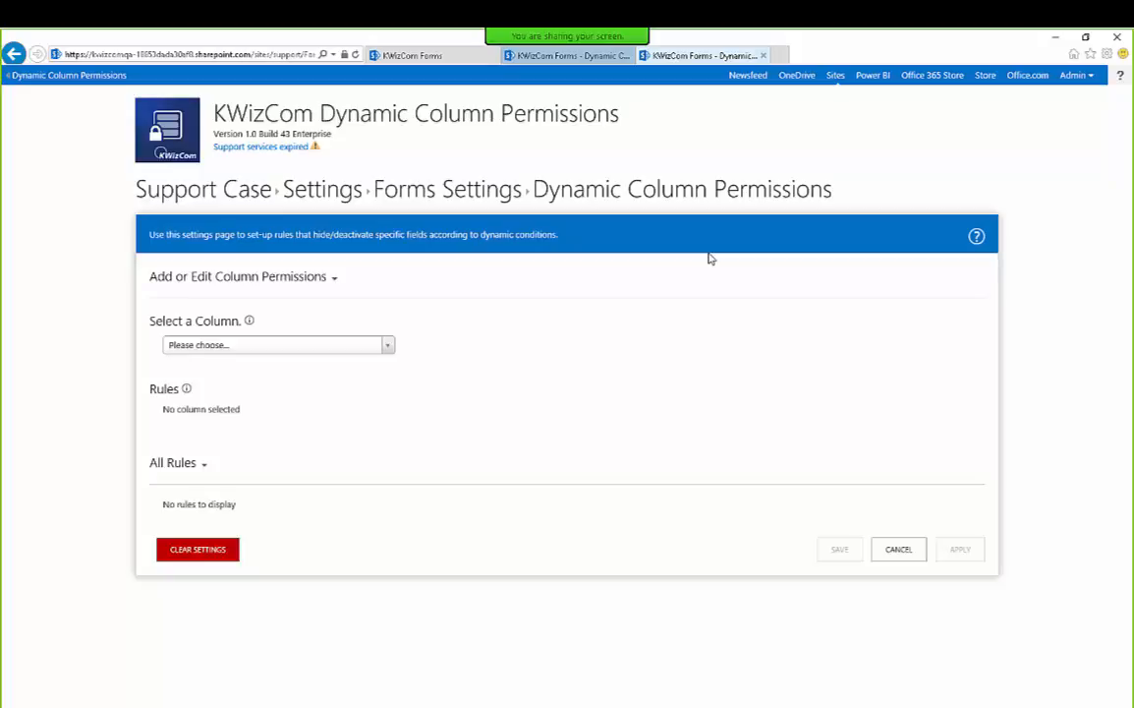
- Select the Hardware column and add a new permission rule for it
click(315, 345)
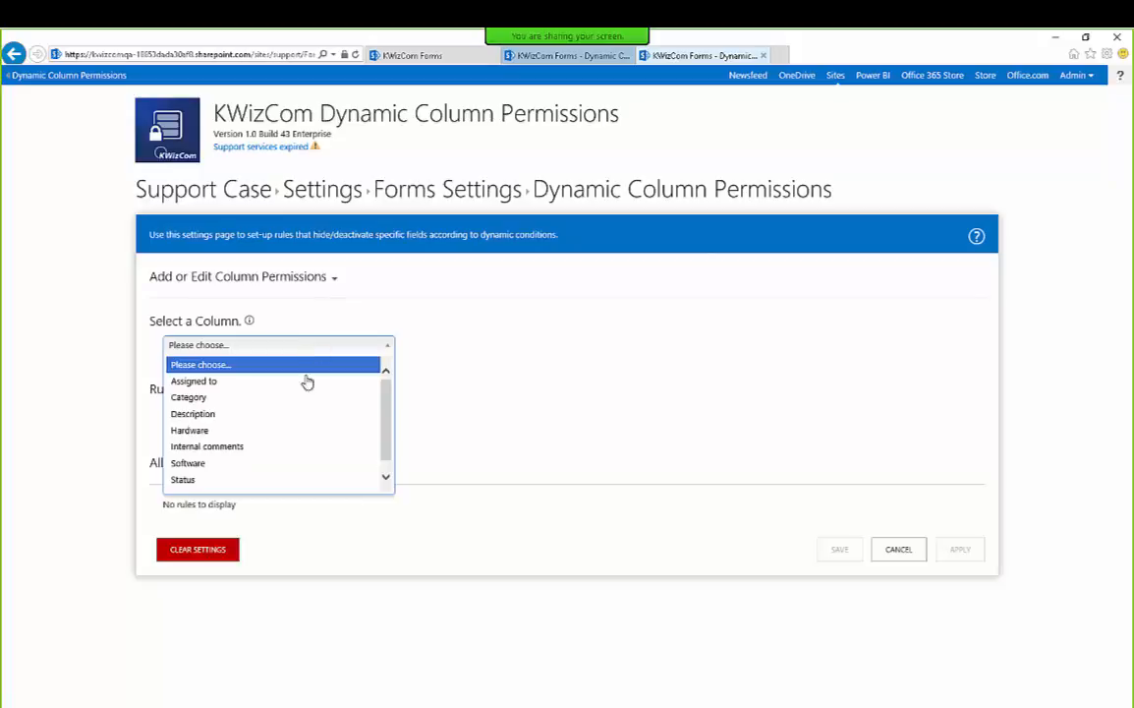
click(283, 430)
click(193, 413)
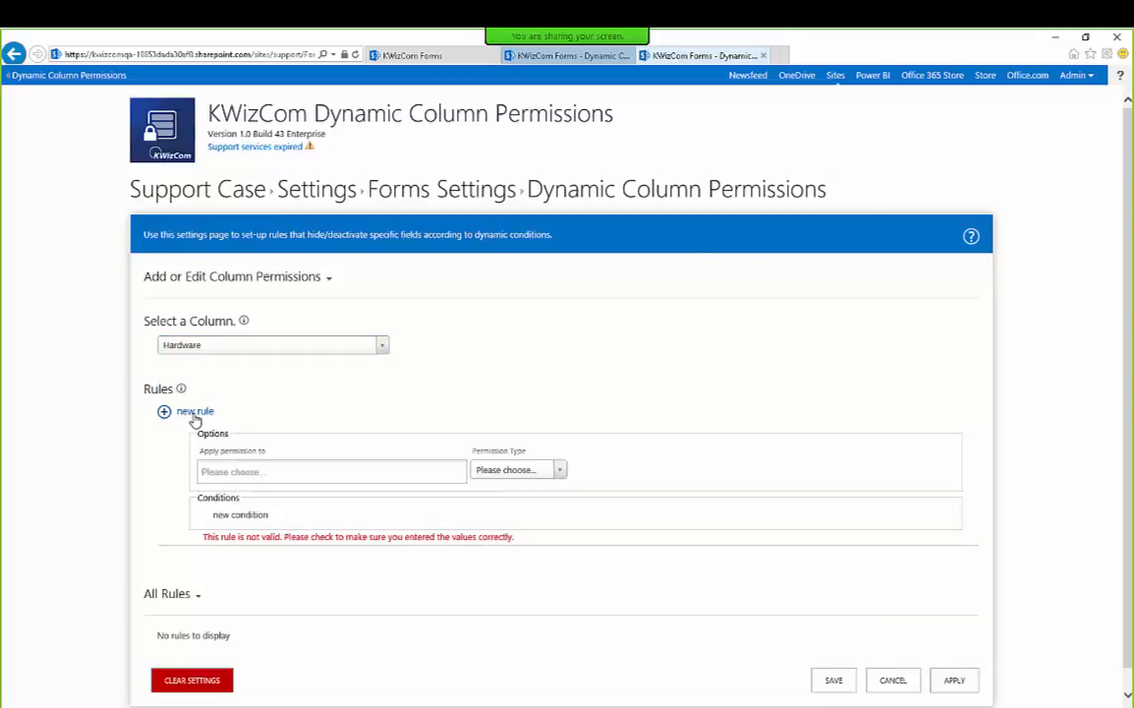
- Apply the Hardware rule to the new item, edit item and view item forms with permission type hide
click(247, 474)
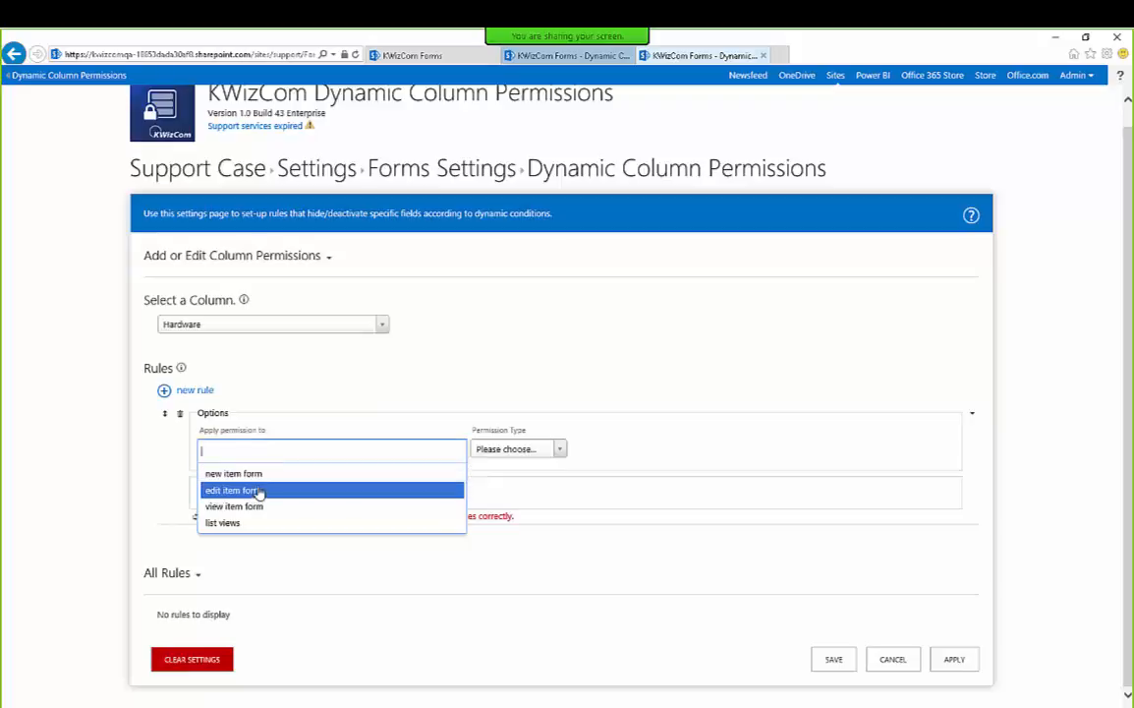
click(280, 474)
click(314, 453)
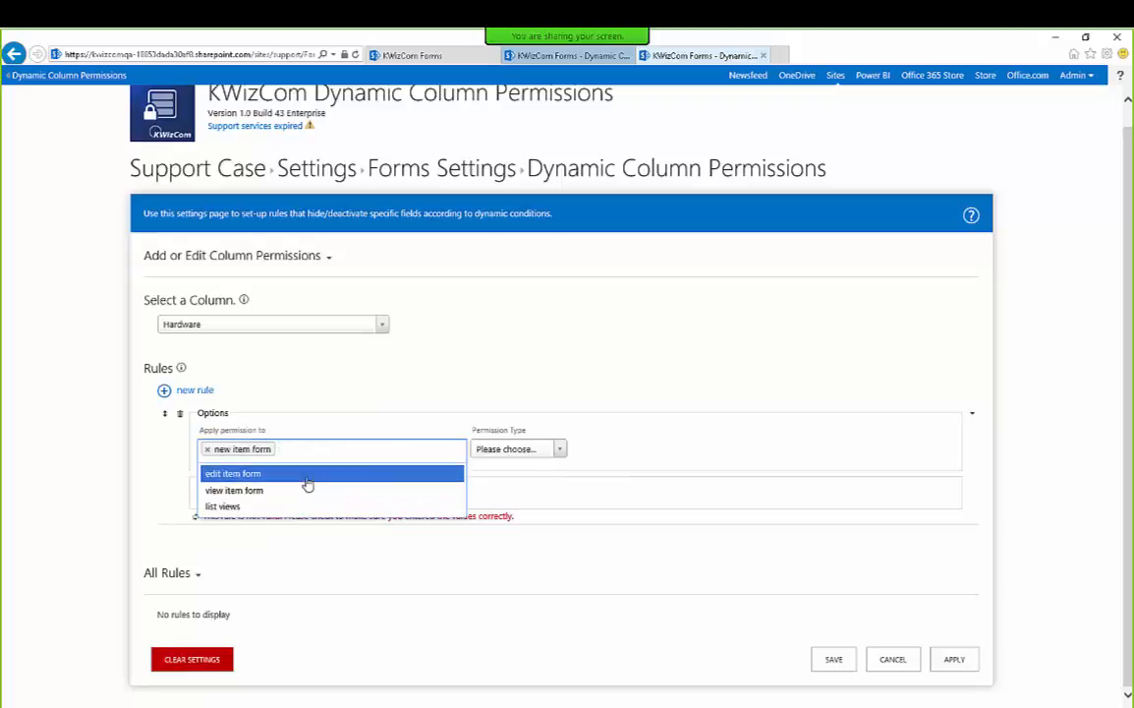
click(305, 476)
click(380, 451)
click(377, 479)
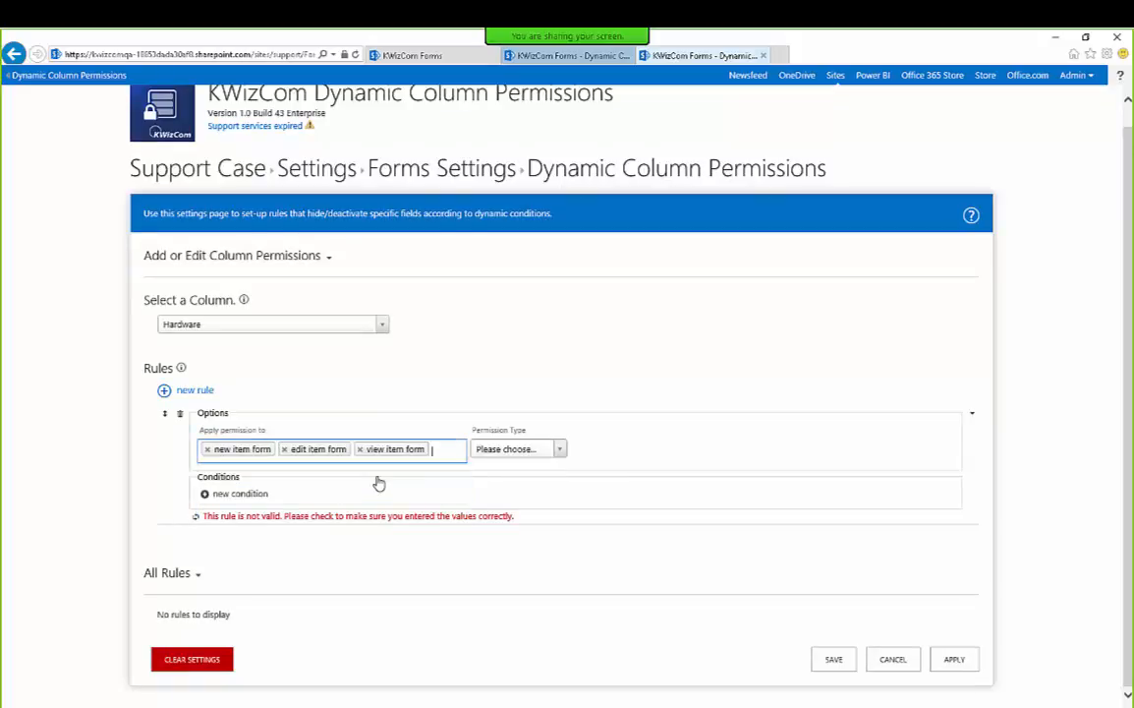
click(497, 454)
click(518, 502)
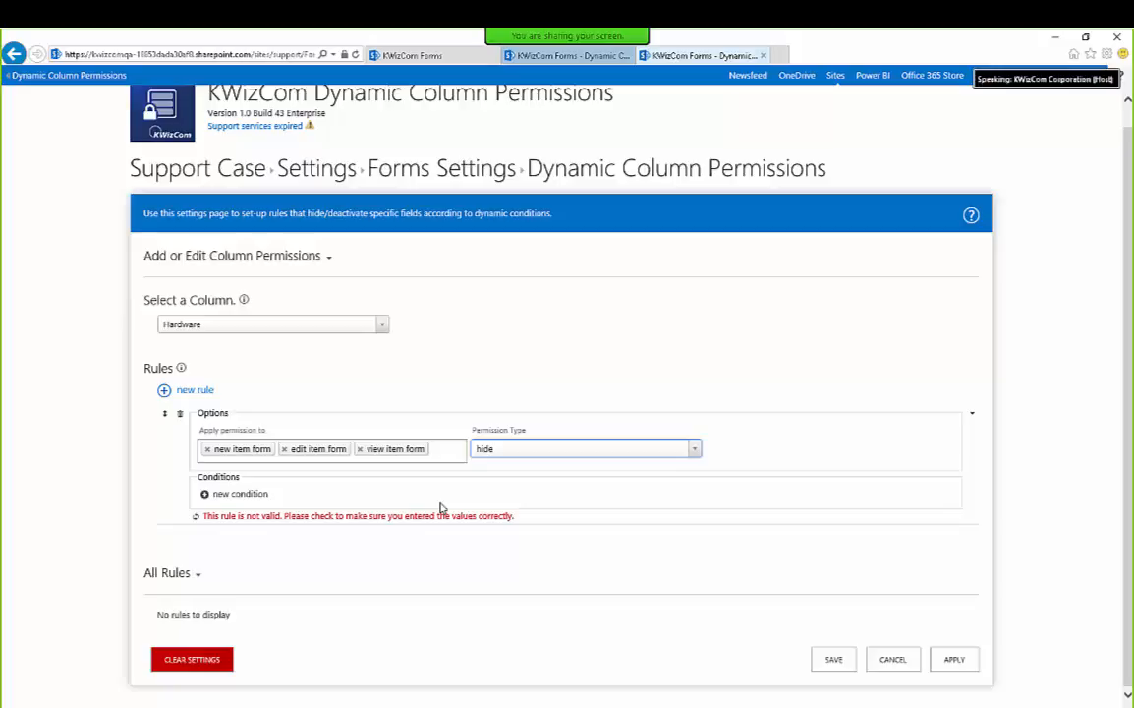
- Add a condition to the rule based on the Hardware column with the operator "does not contain"
click(236, 493)
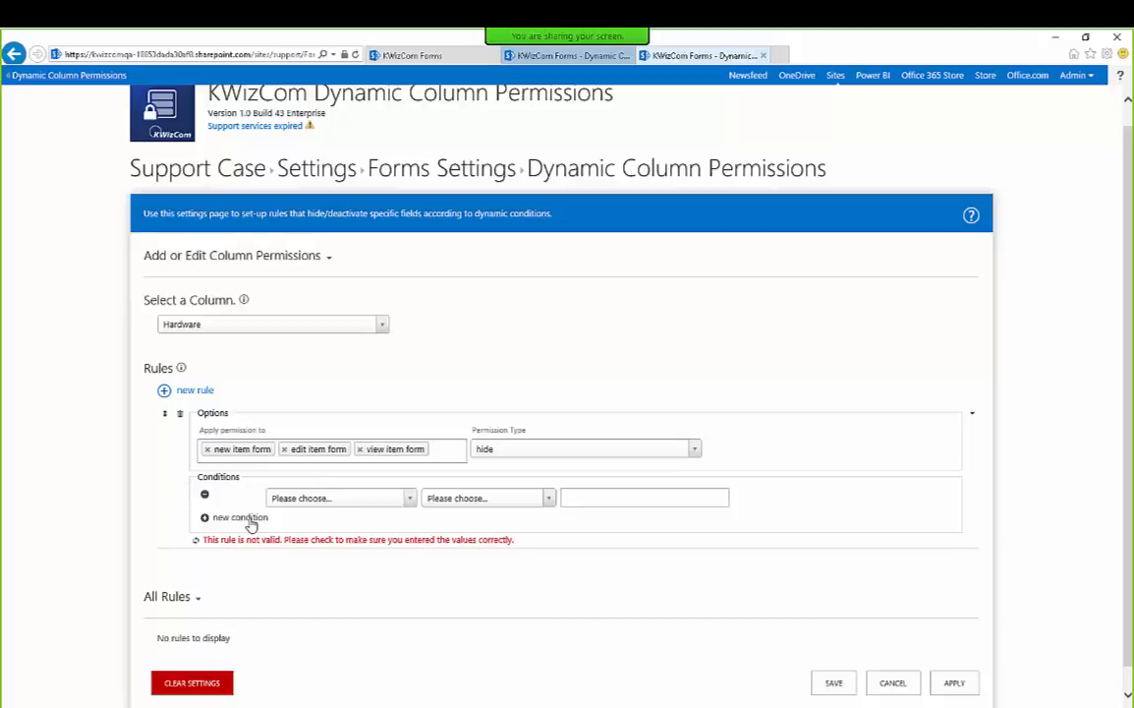
click(315, 498)
scroll(332, 599, down, 3)
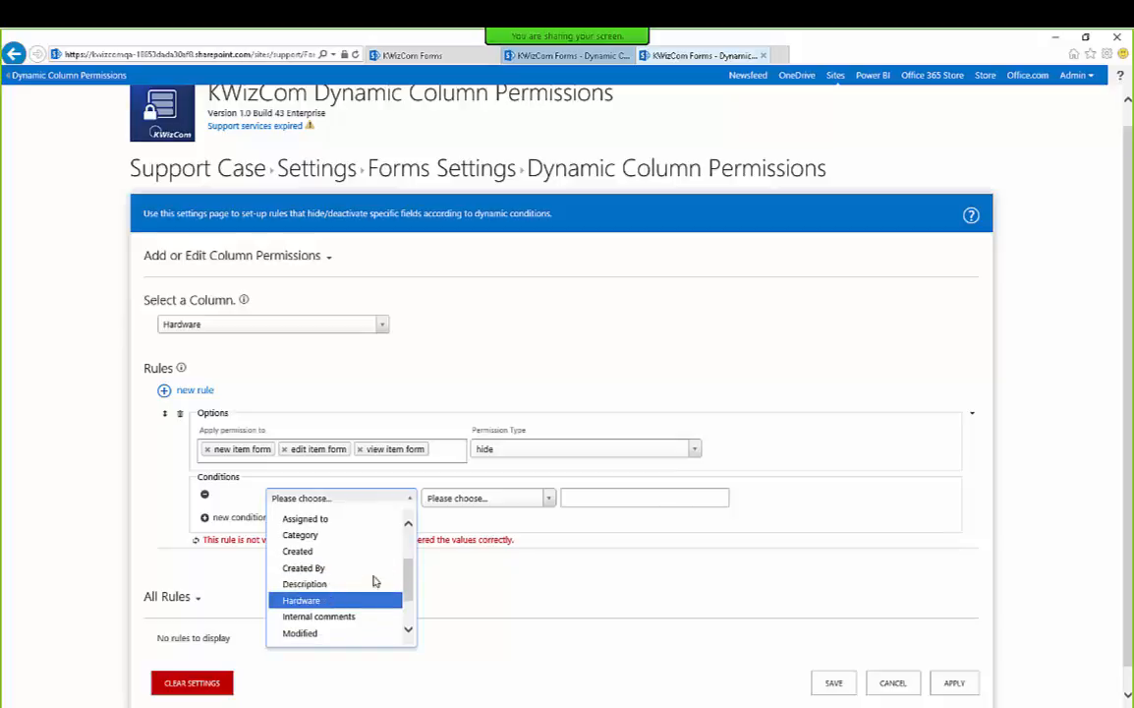
click(371, 599)
click(480, 501)
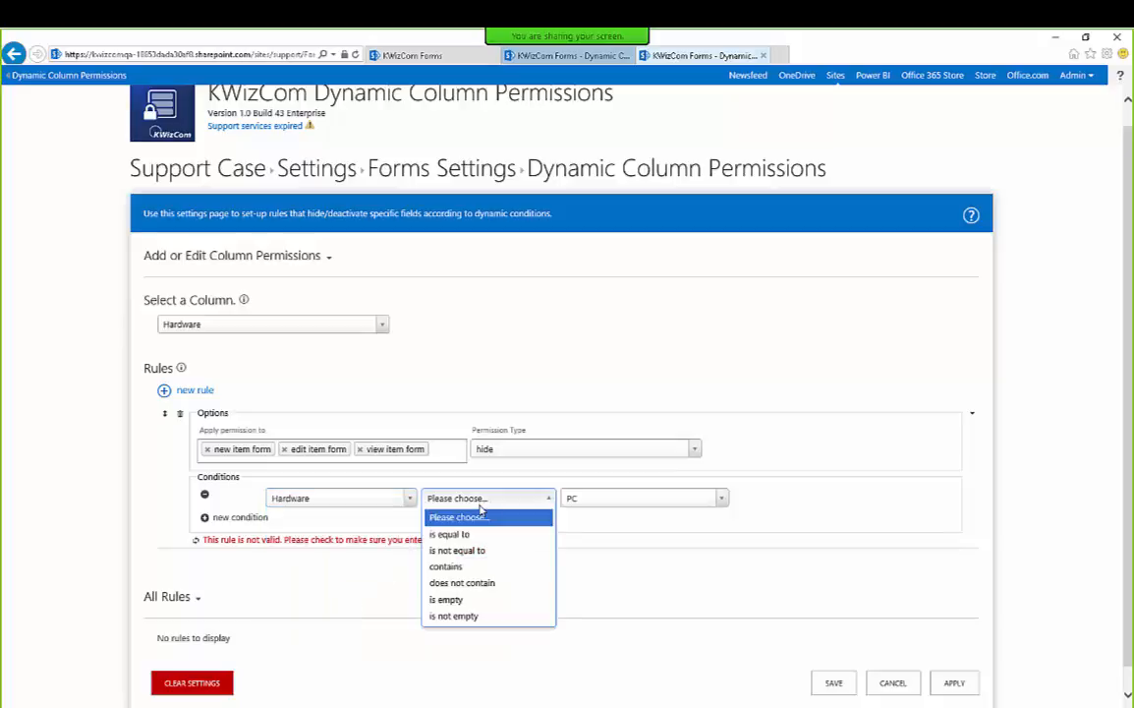
click(478, 582)
click(623, 500)
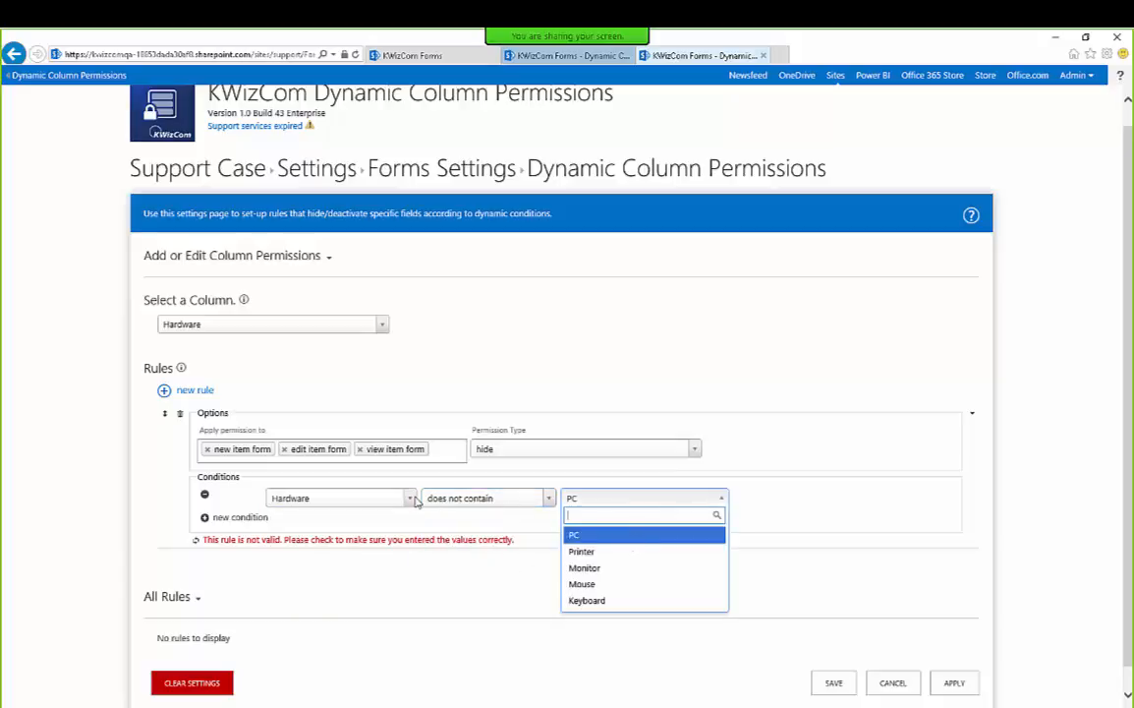
- Change the condition's column to Category and its value to Hardware, and apply the rule
click(380, 506)
double_click(379, 506)
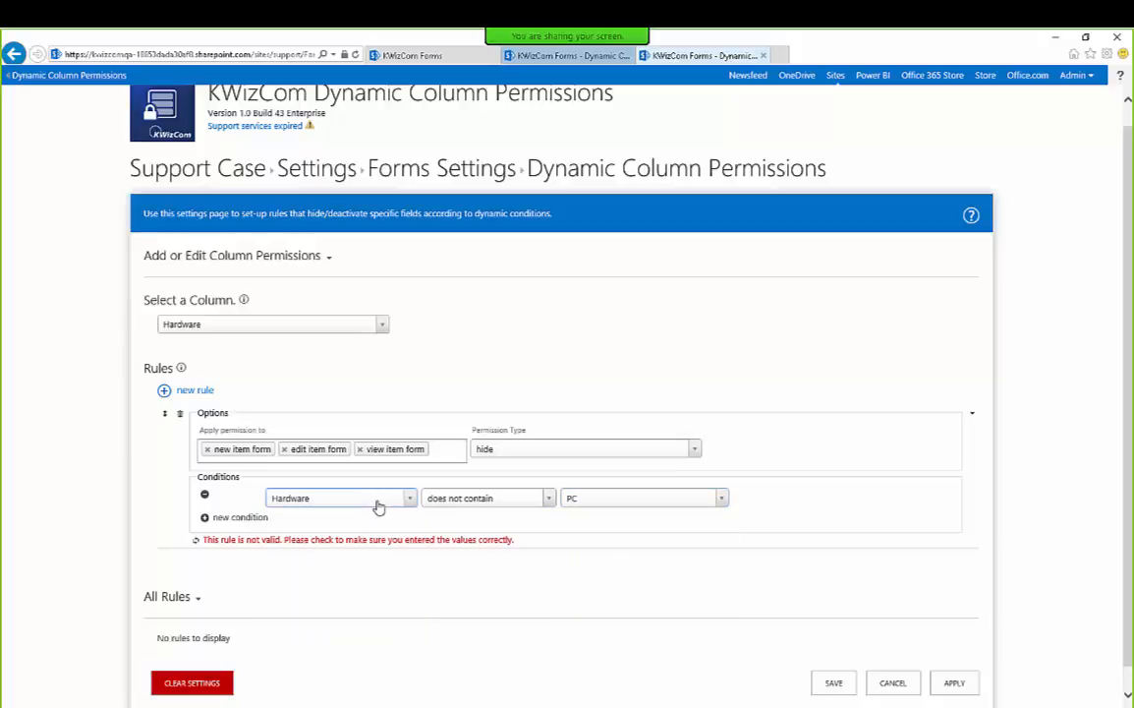
click(374, 507)
scroll(368, 551, up, 1)
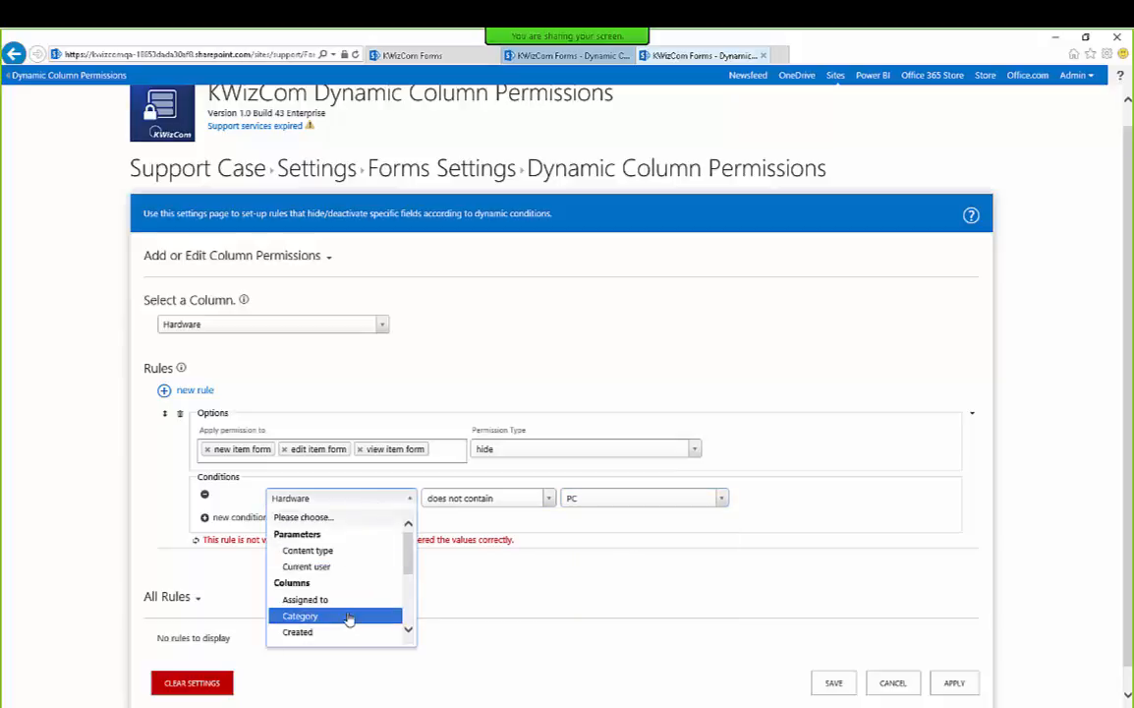
click(381, 613)
click(602, 503)
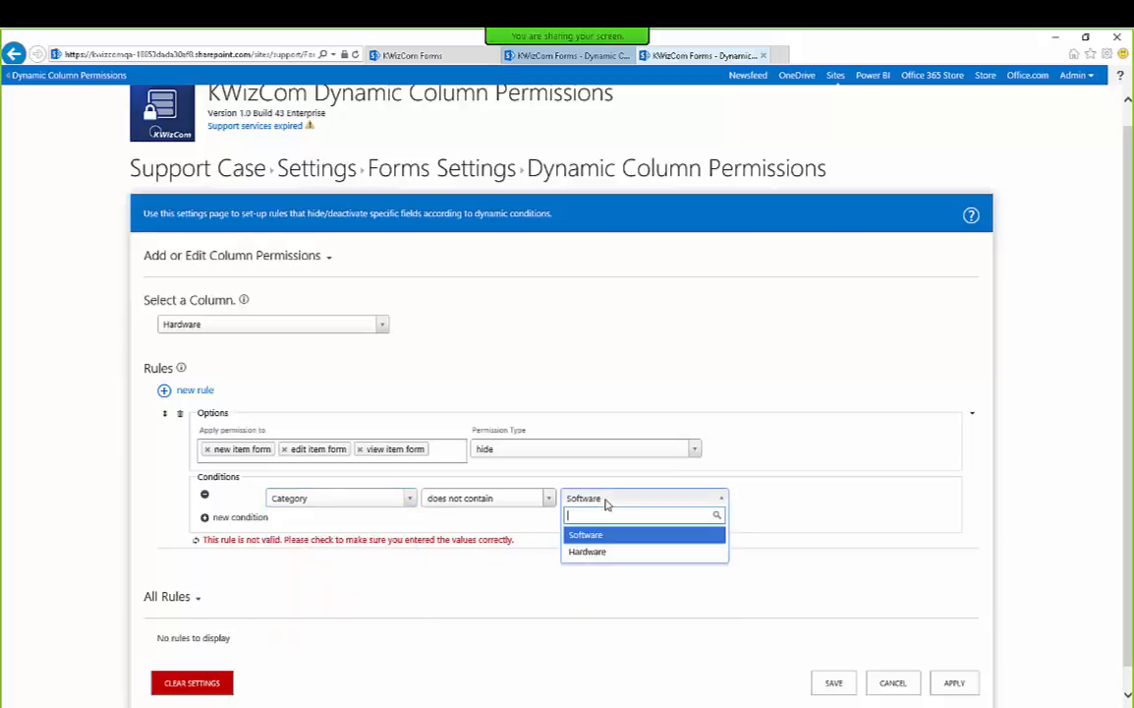
click(595, 552)
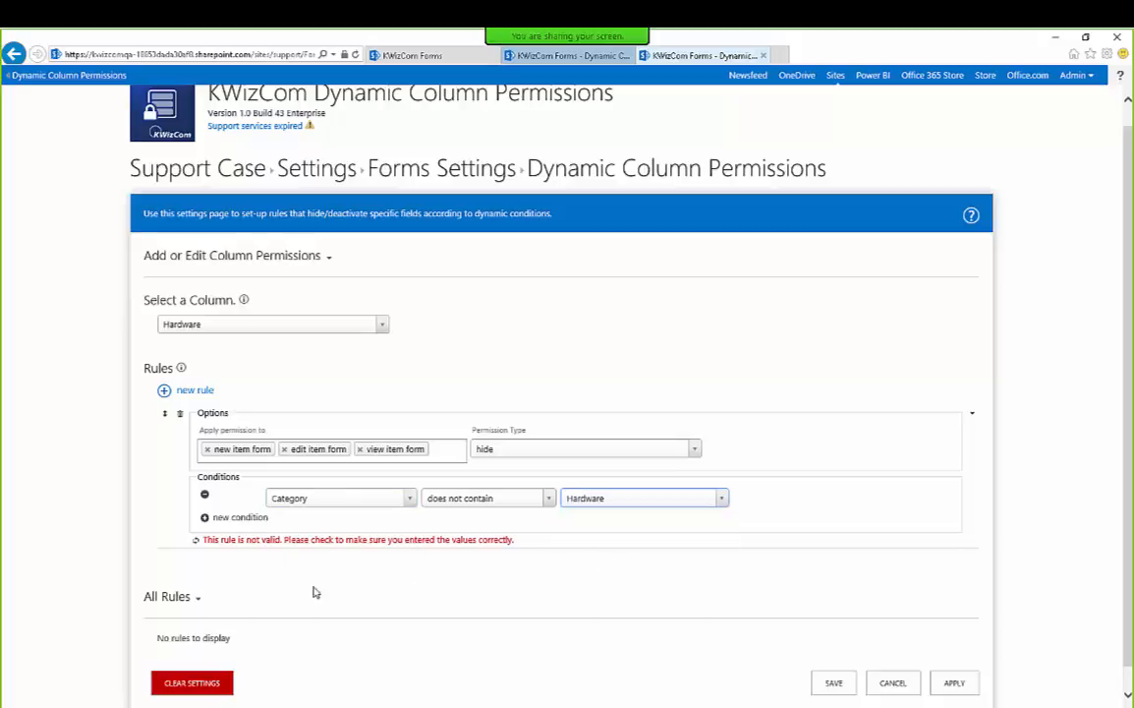
scroll(261, 583, down, 1)
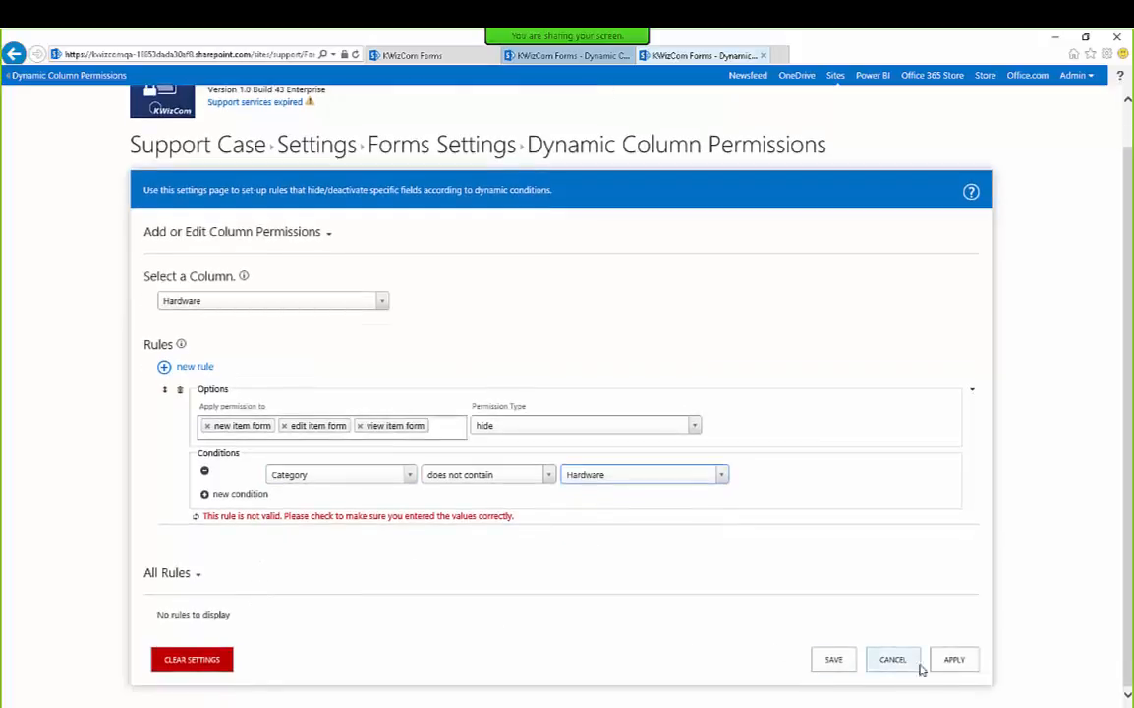
click(951, 663)
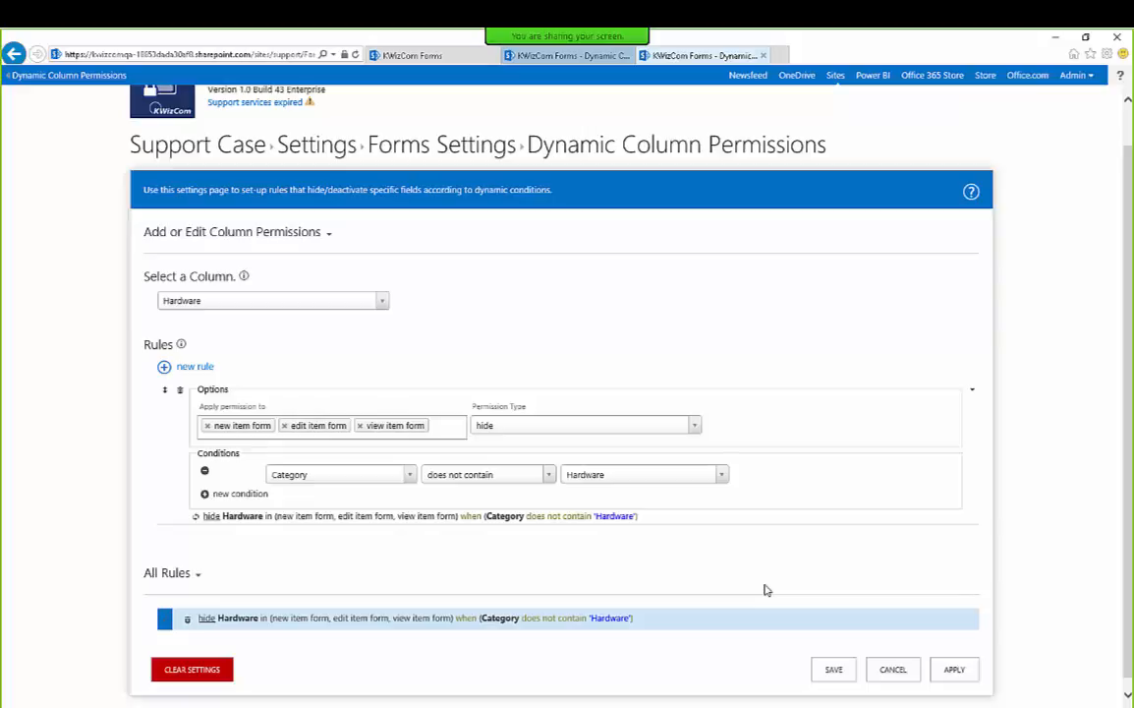
- Select the Software column and add a new permission rule for it
click(266, 302)
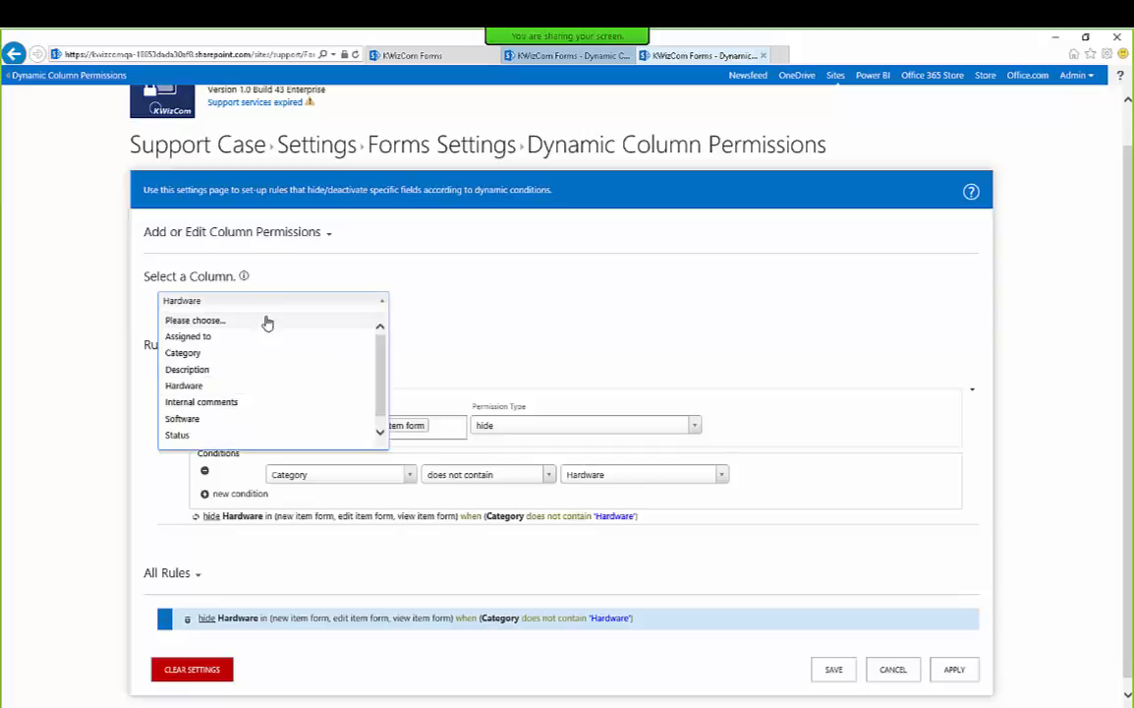
click(224, 420)
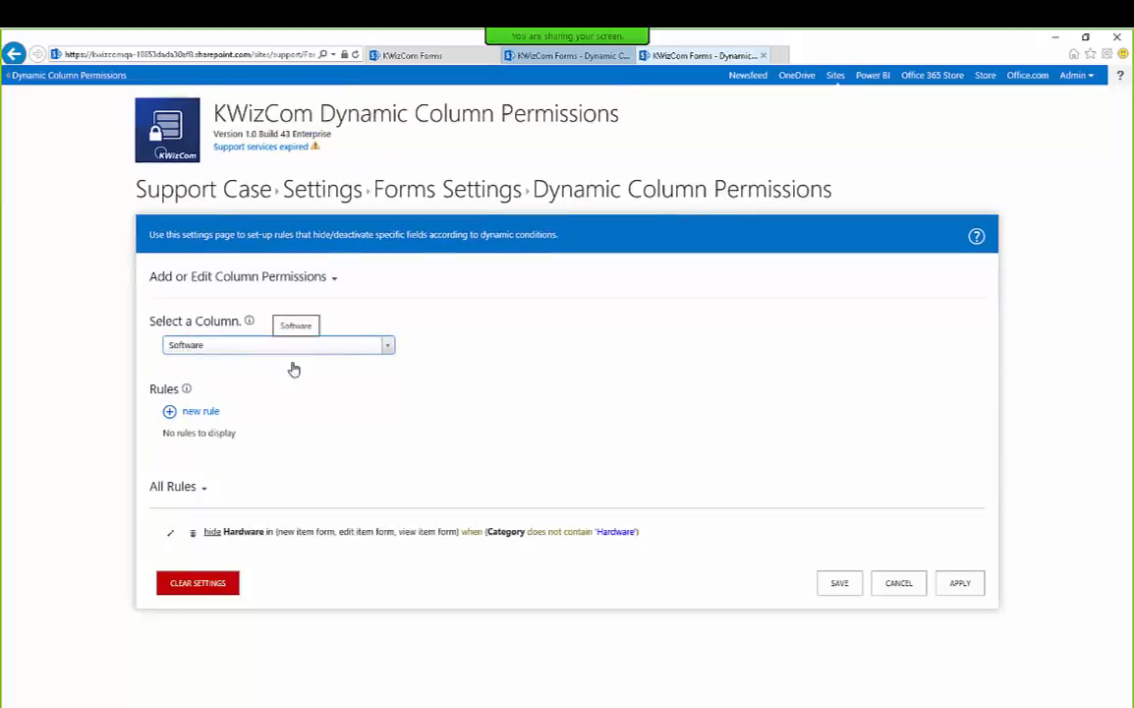
click(196, 414)
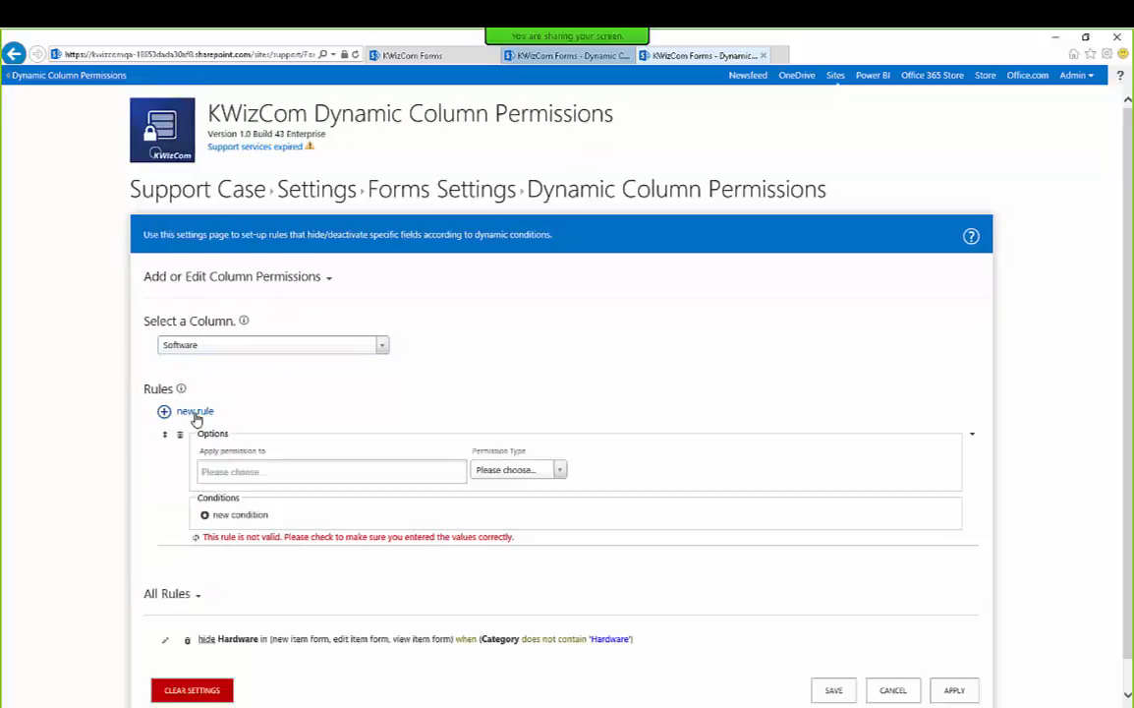
scroll(197, 418, down, 1)
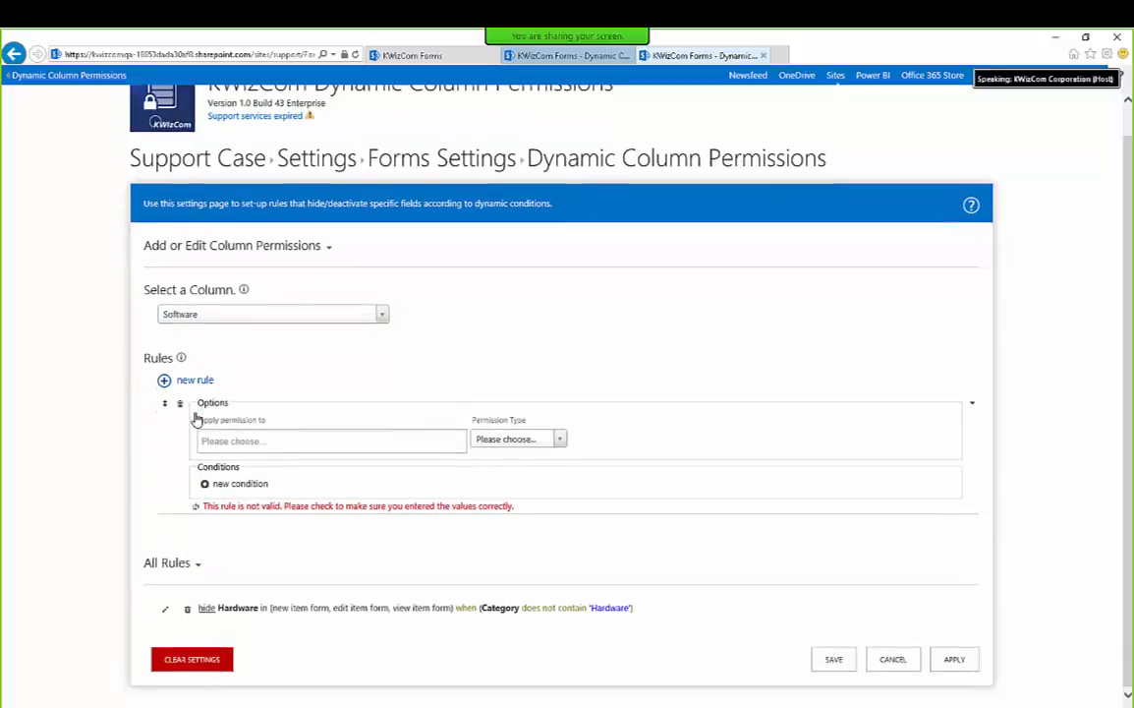
- Apply the Software rule to the new item, edit item and view item forms with permission type hide
click(243, 442)
click(236, 463)
click(304, 442)
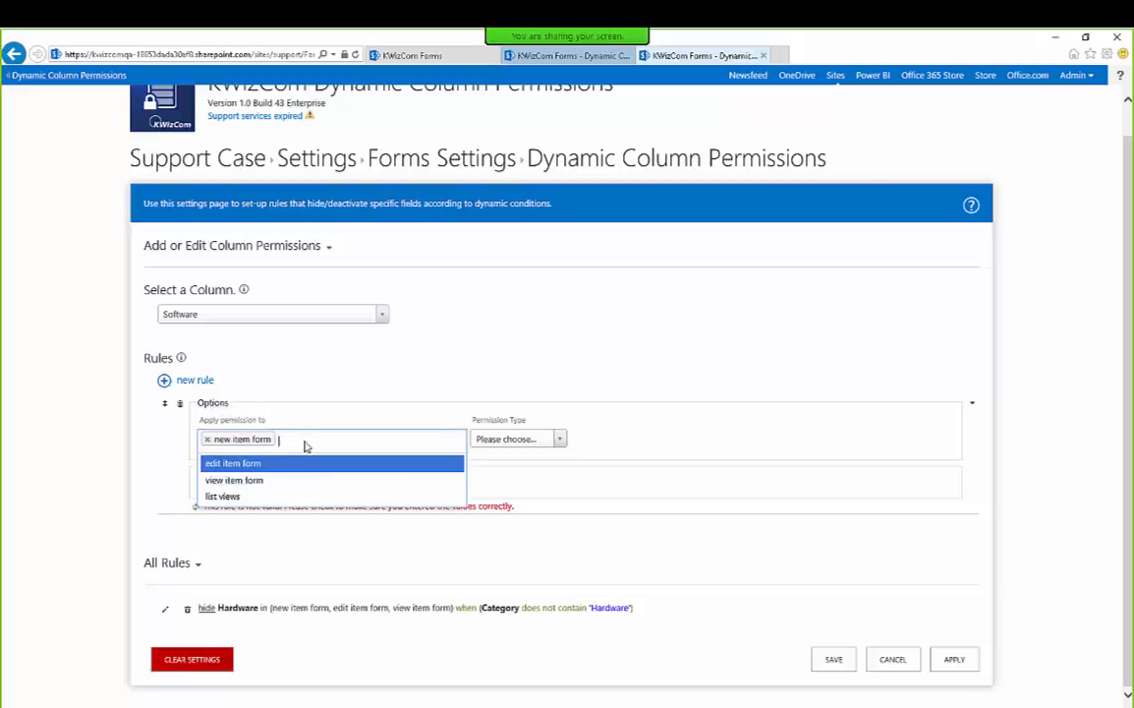
click(289, 466)
click(379, 437)
click(359, 465)
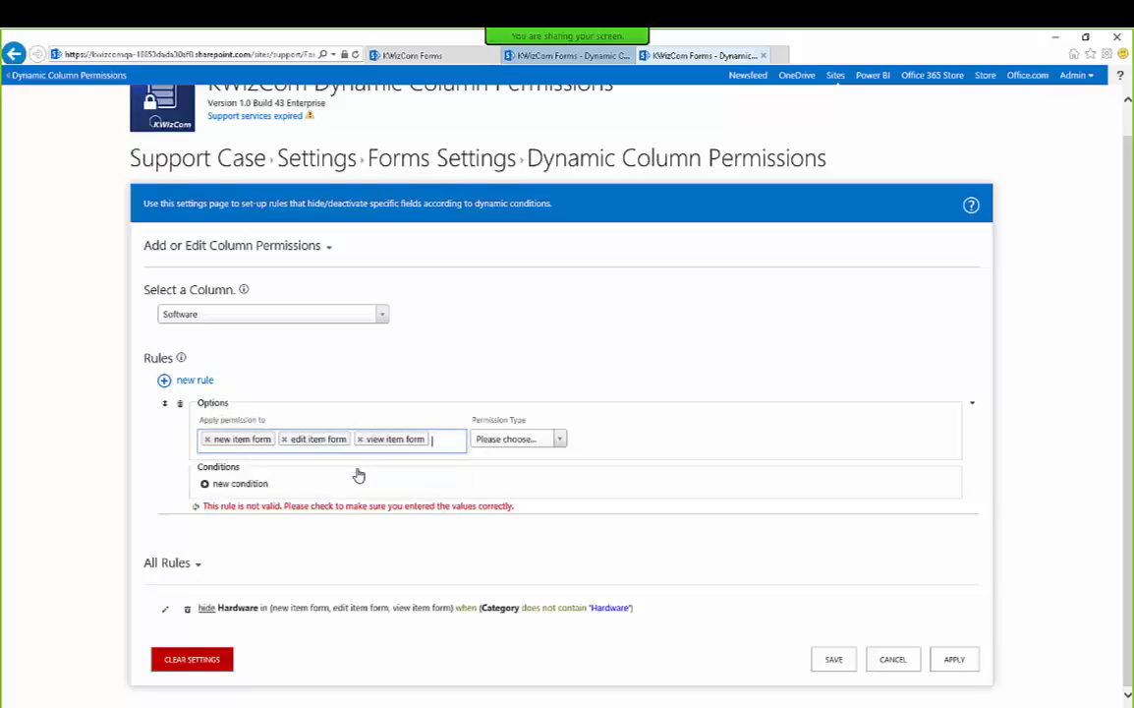
click(516, 439)
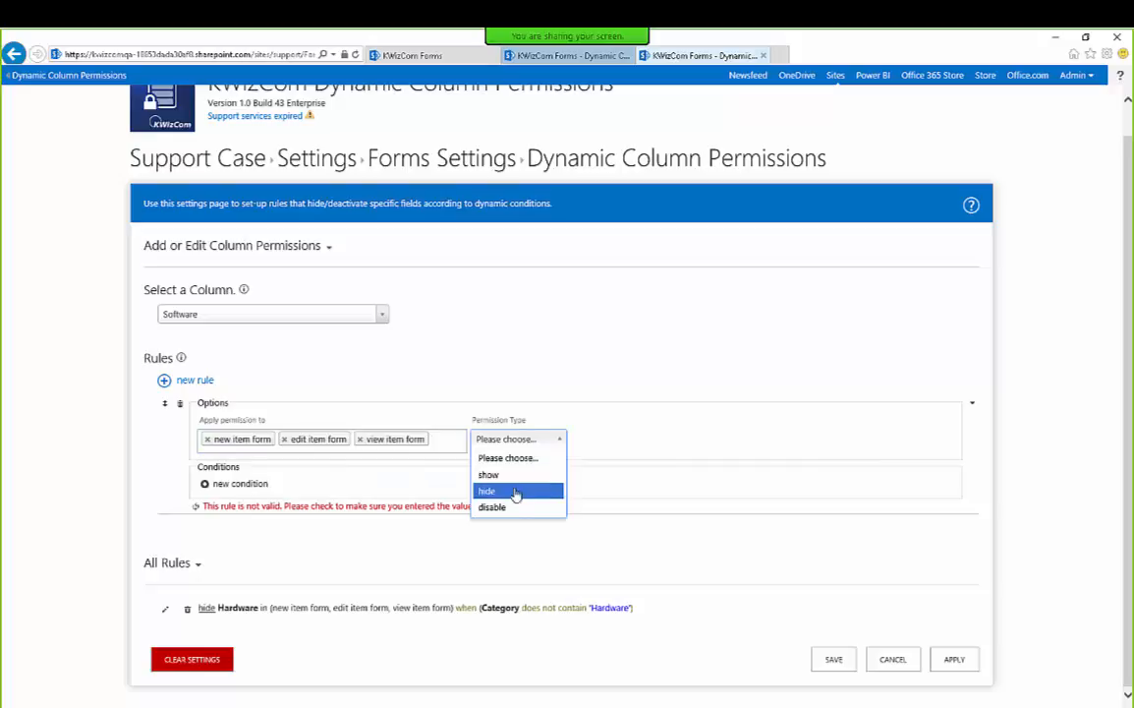
click(515, 491)
- Add the condition Category does not contain Software to the rule and apply the settings
click(241, 485)
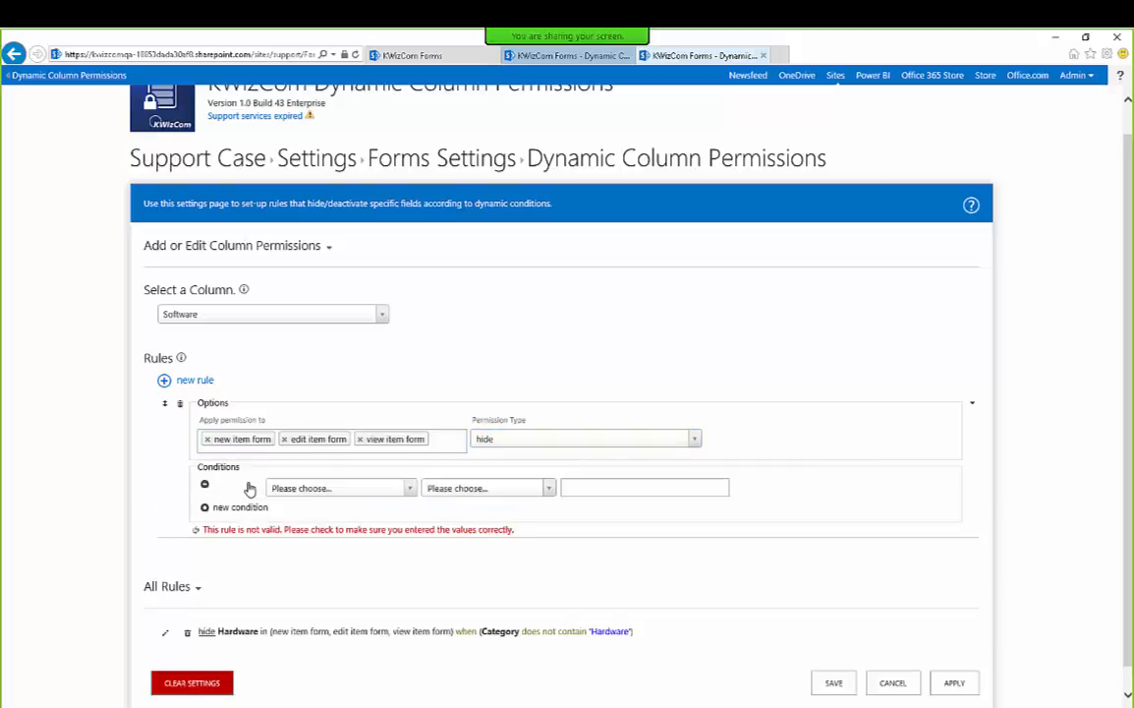
click(323, 489)
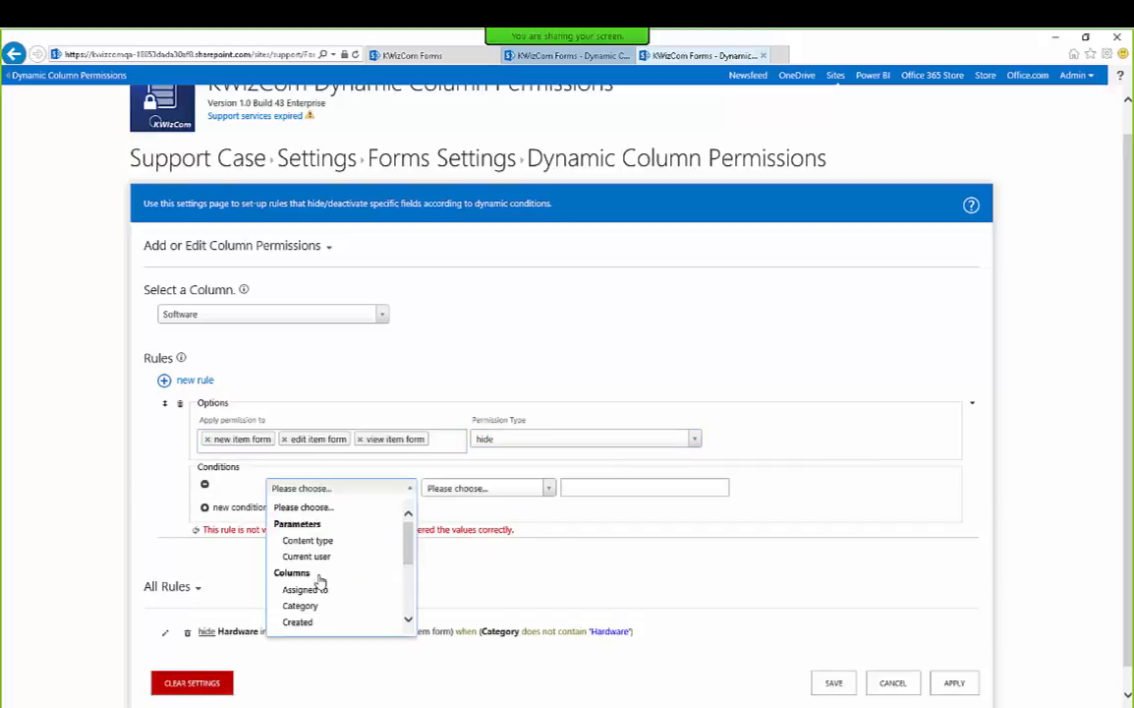
click(321, 606)
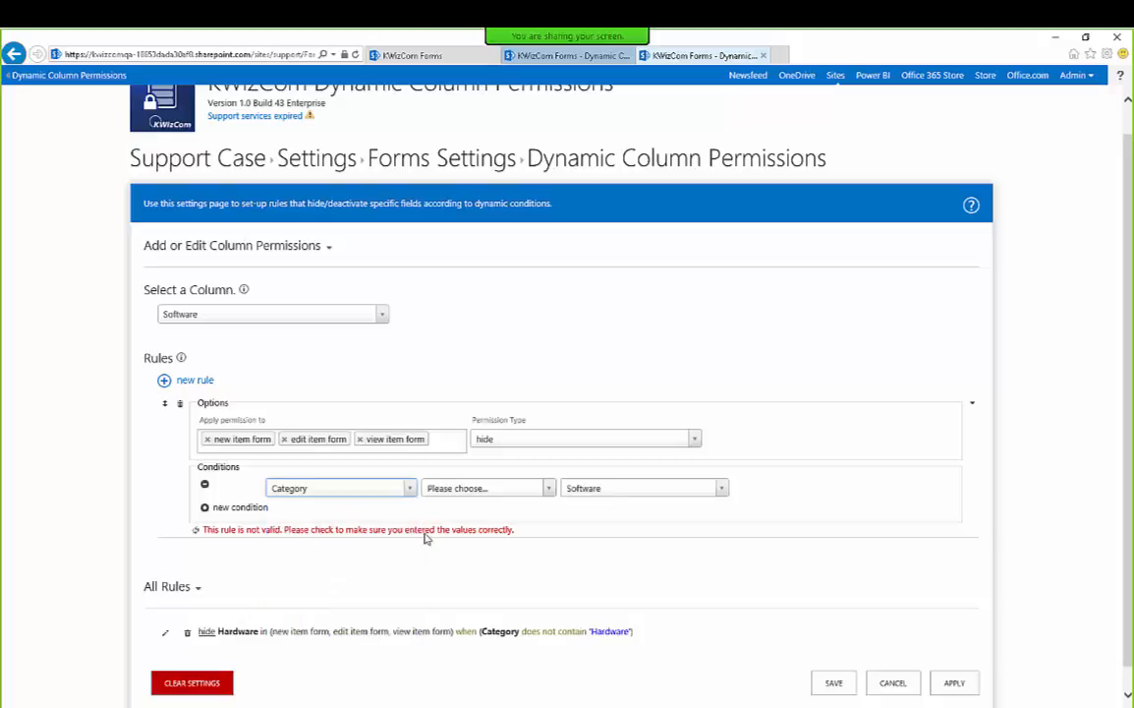
click(477, 491)
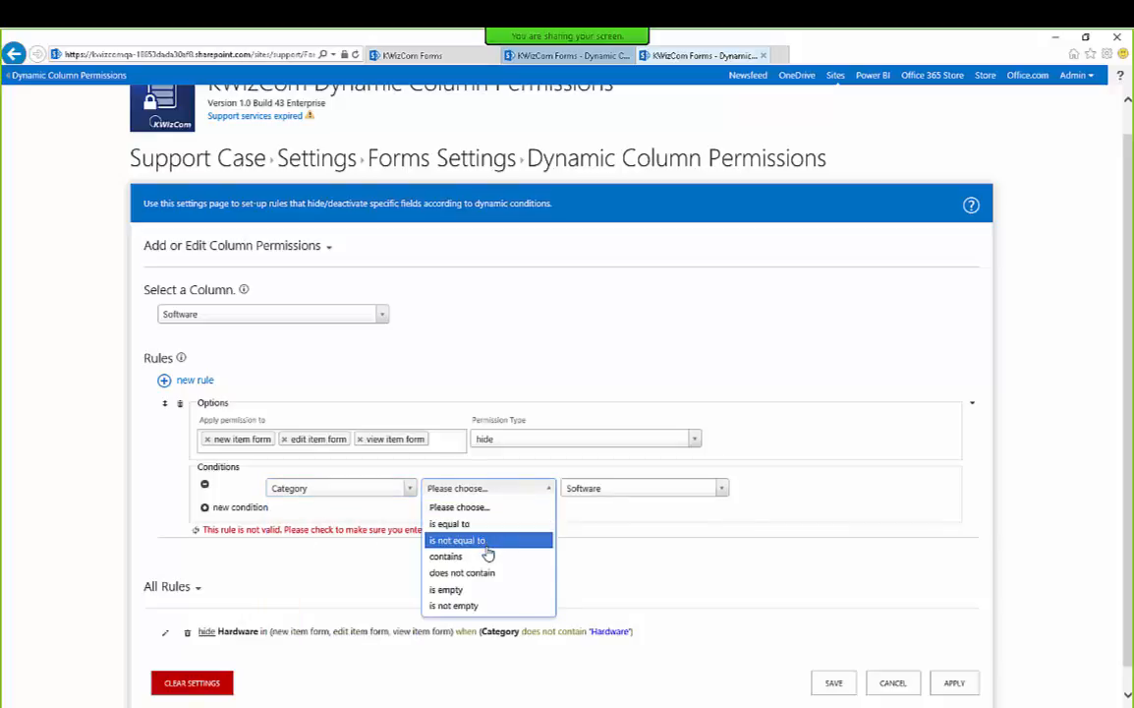
click(494, 579)
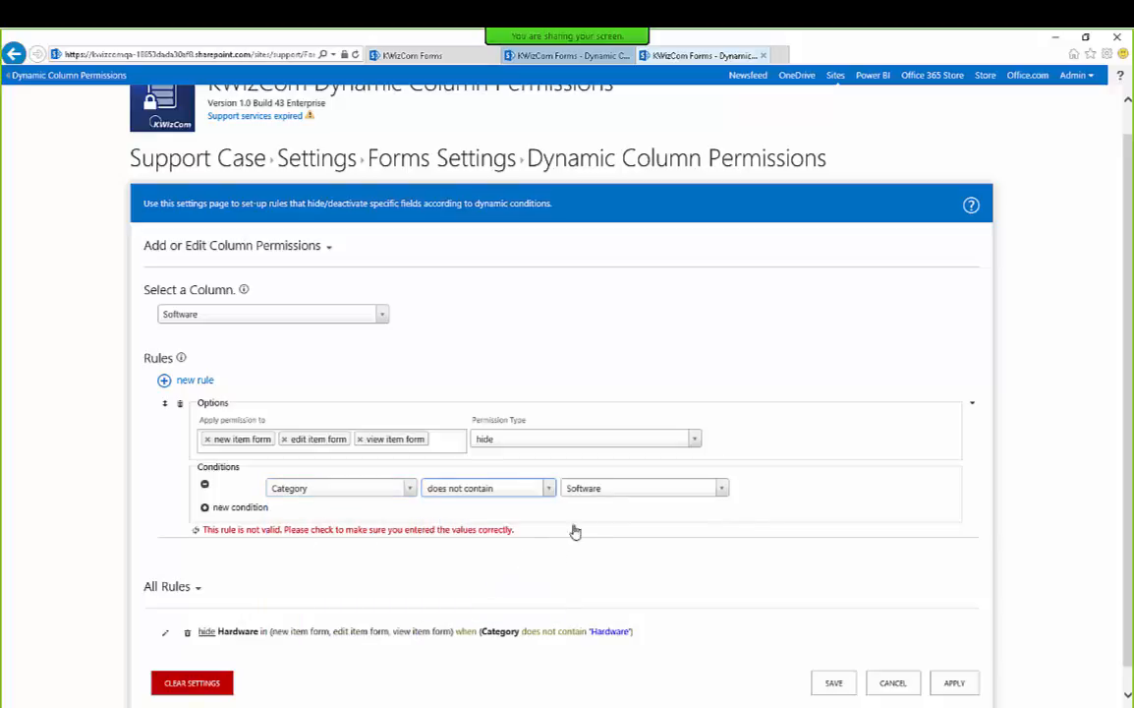
click(954, 682)
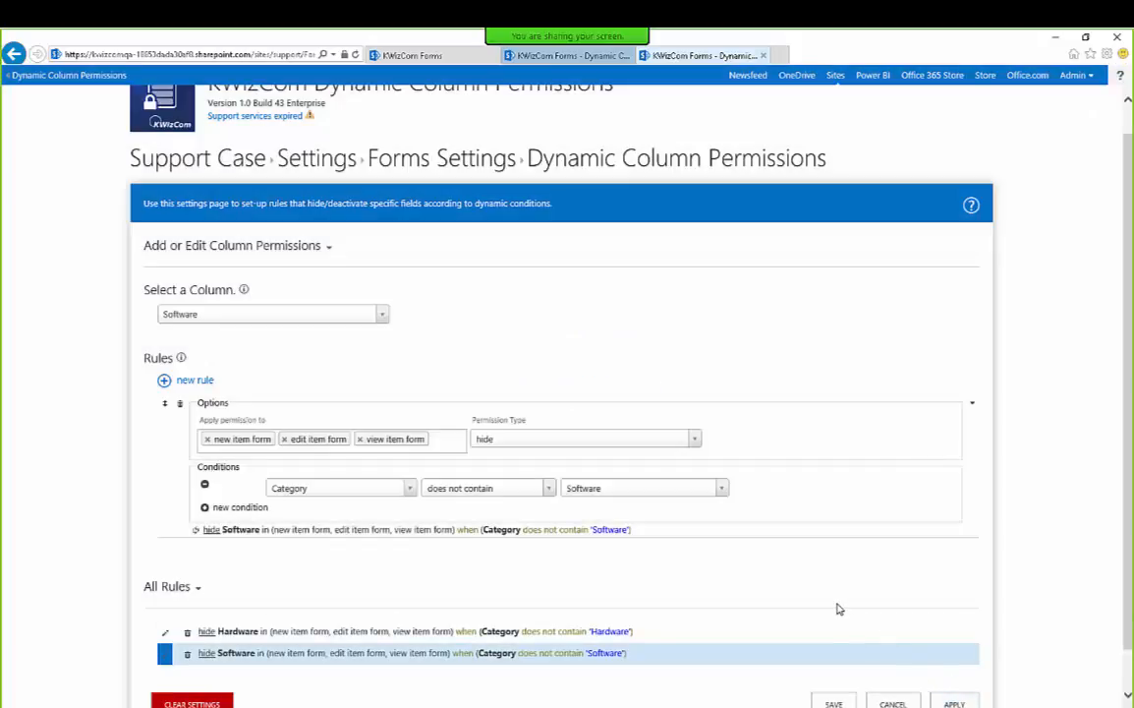
scroll(838, 610, down, 1)
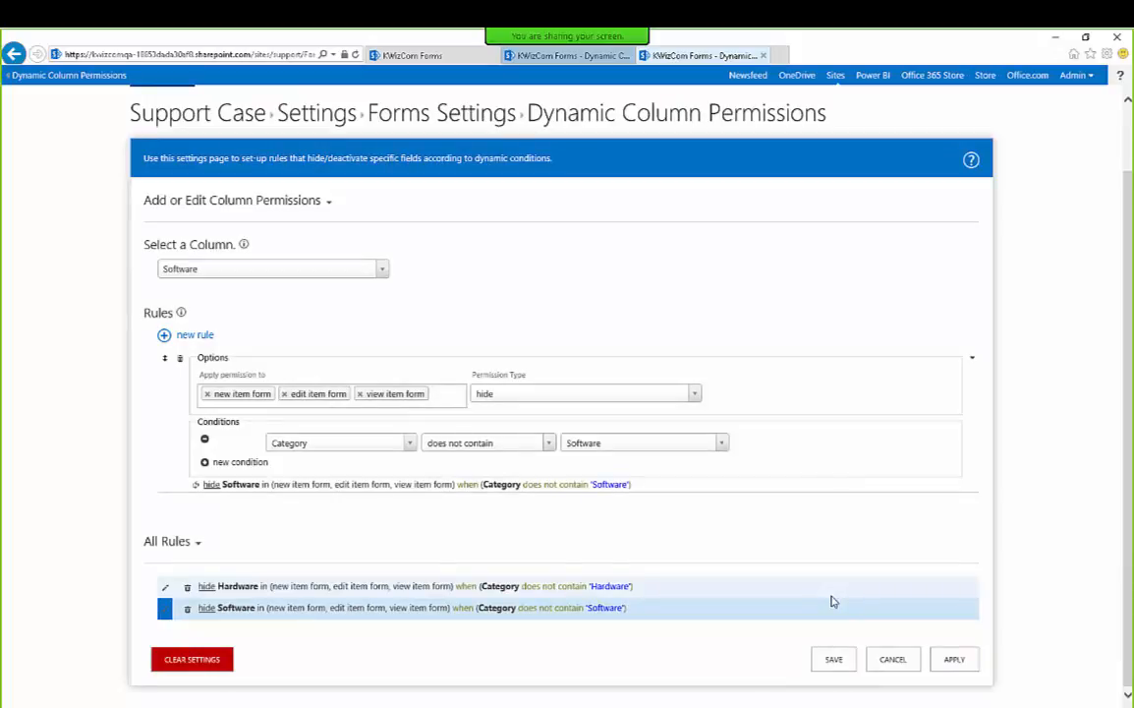
click(956, 659)
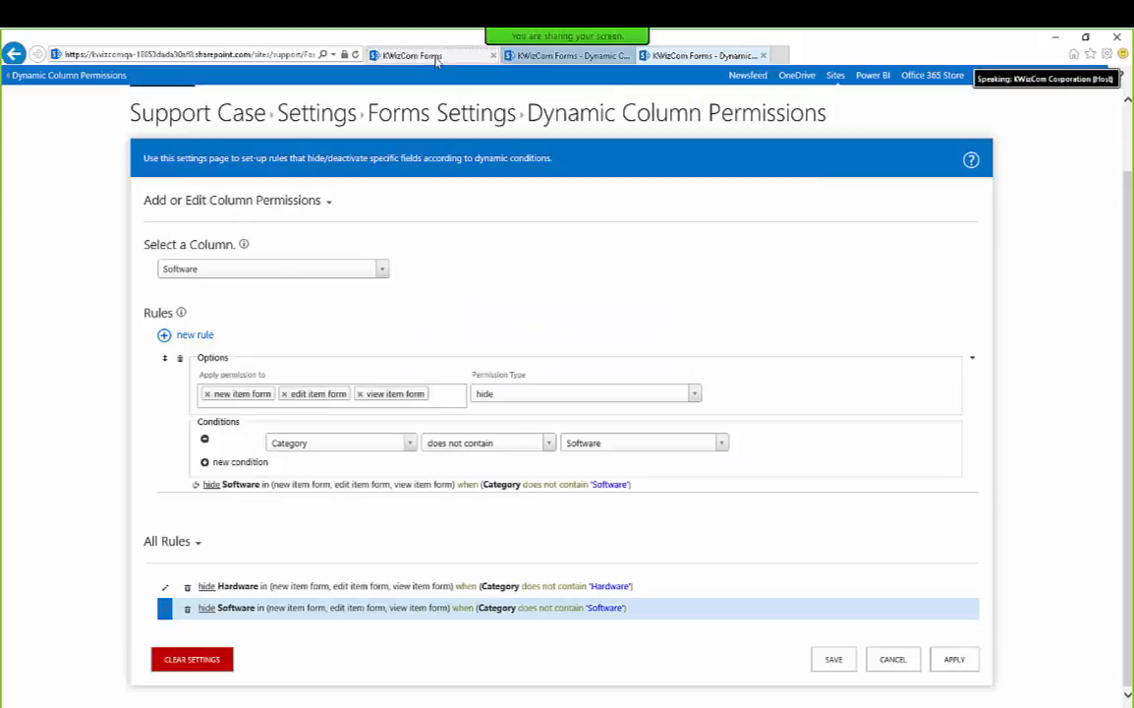
- Go to the Support Case list and open the form for a new item
click(438, 57)
click(223, 192)
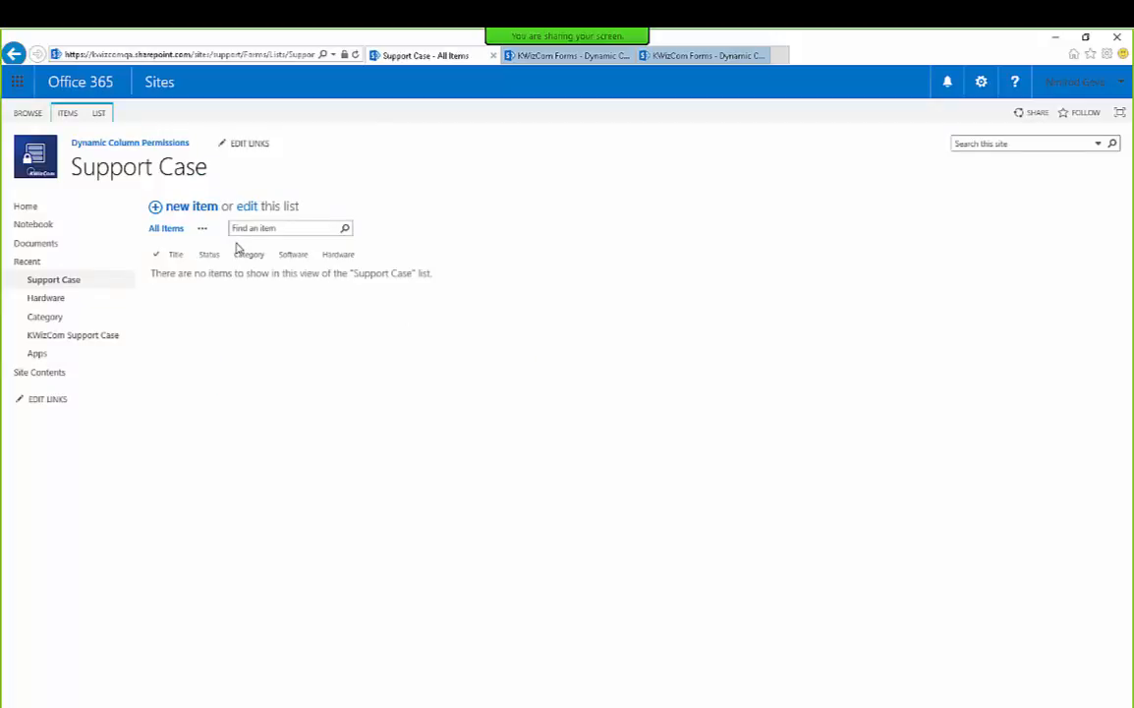
click(201, 208)
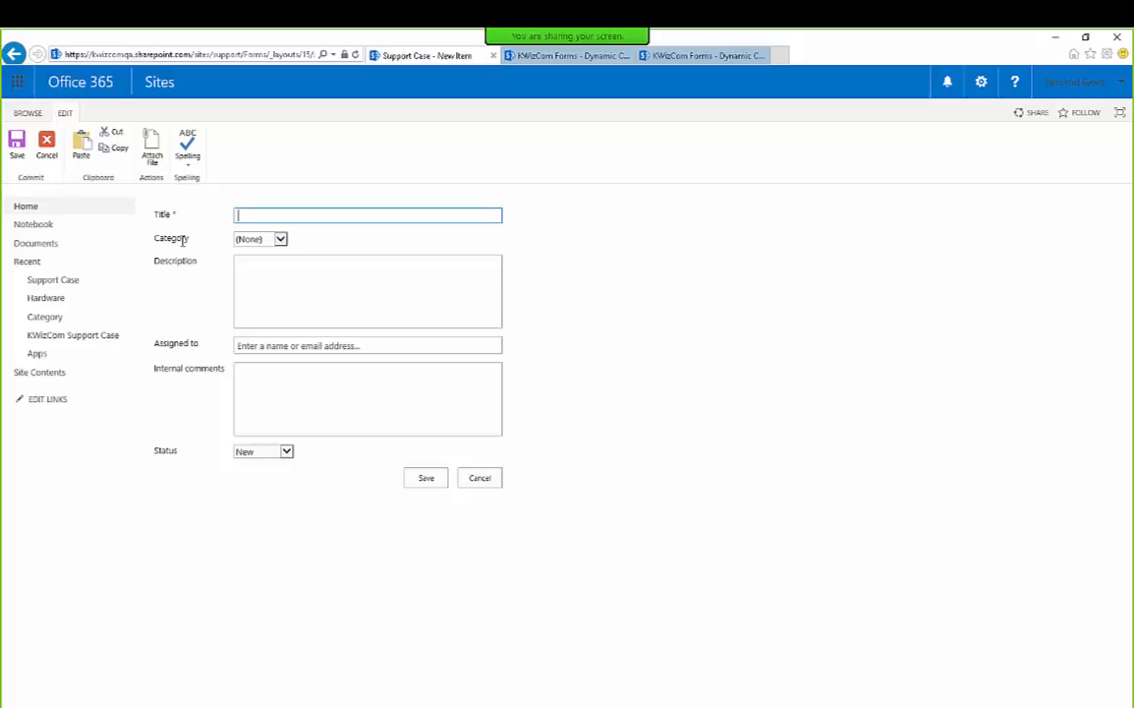
- Test the form's dynamic fields by setting Category to Hardware and then Software, and check the choices offered in the Software field
click(254, 240)
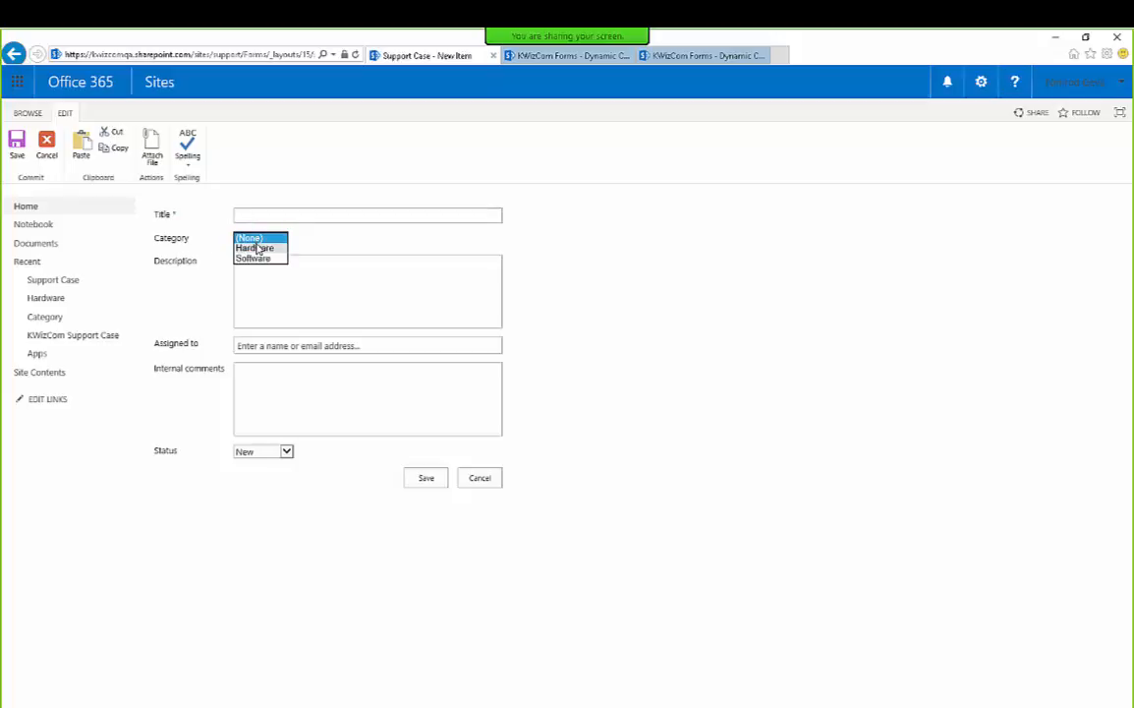
click(254, 248)
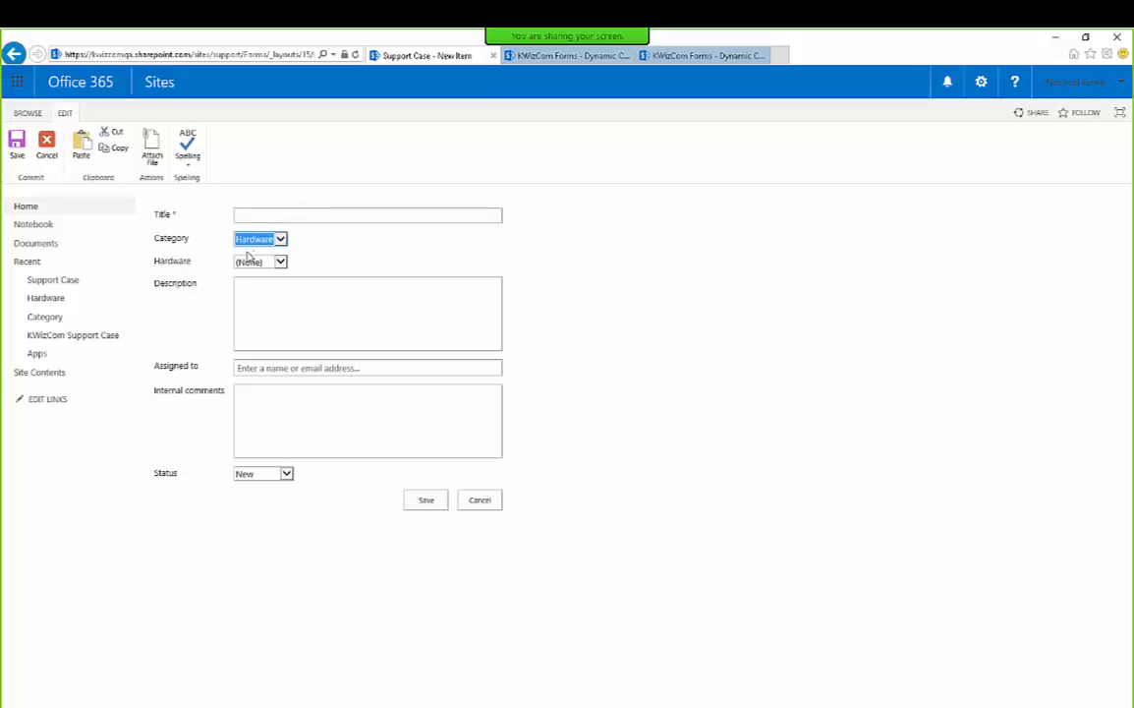
click(274, 240)
click(272, 247)
click(236, 263)
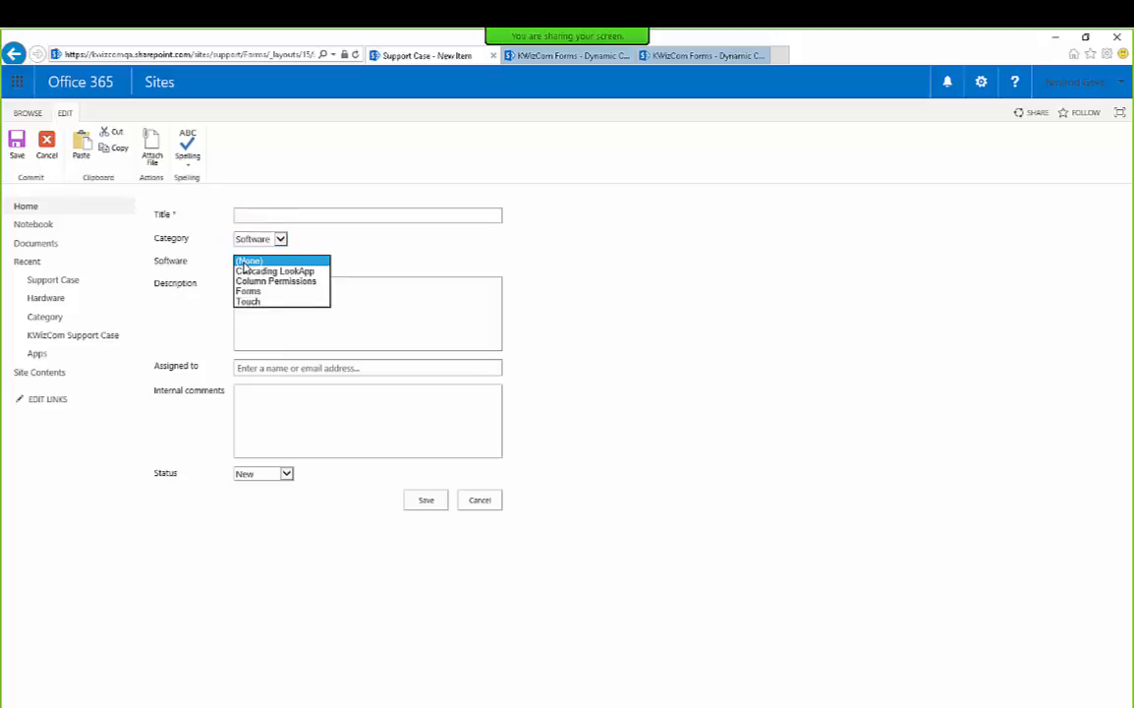
click(163, 262)
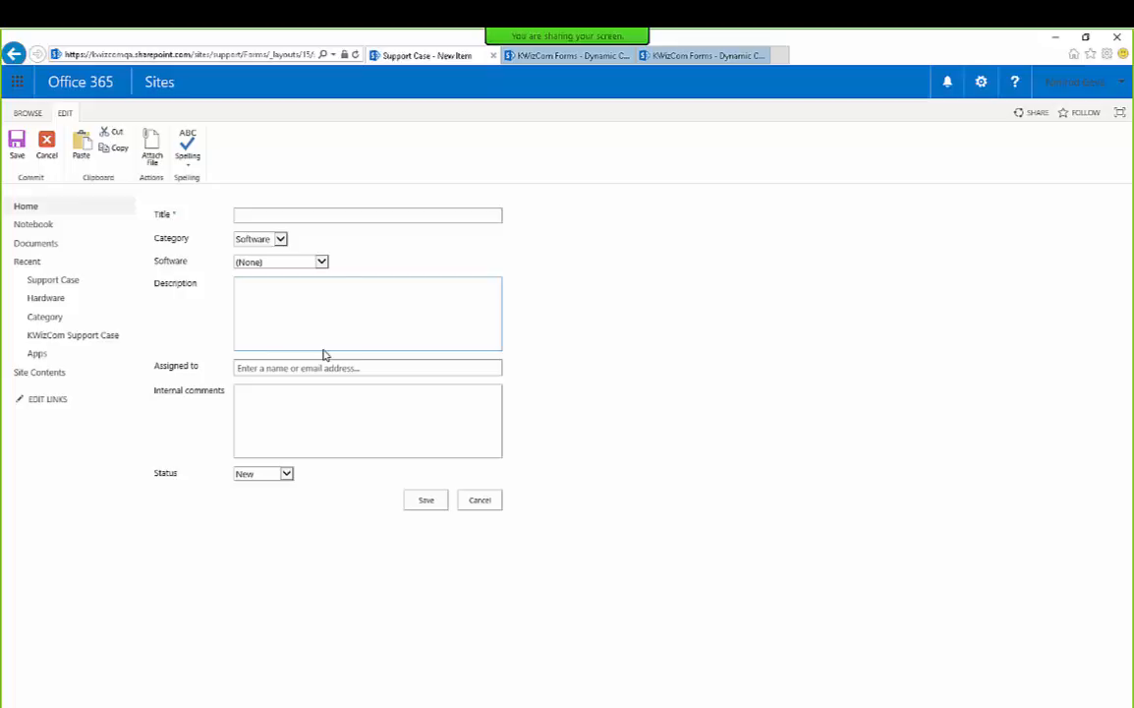
- Check which choices the Status field offers in the new item form, keeping New selected
click(272, 473)
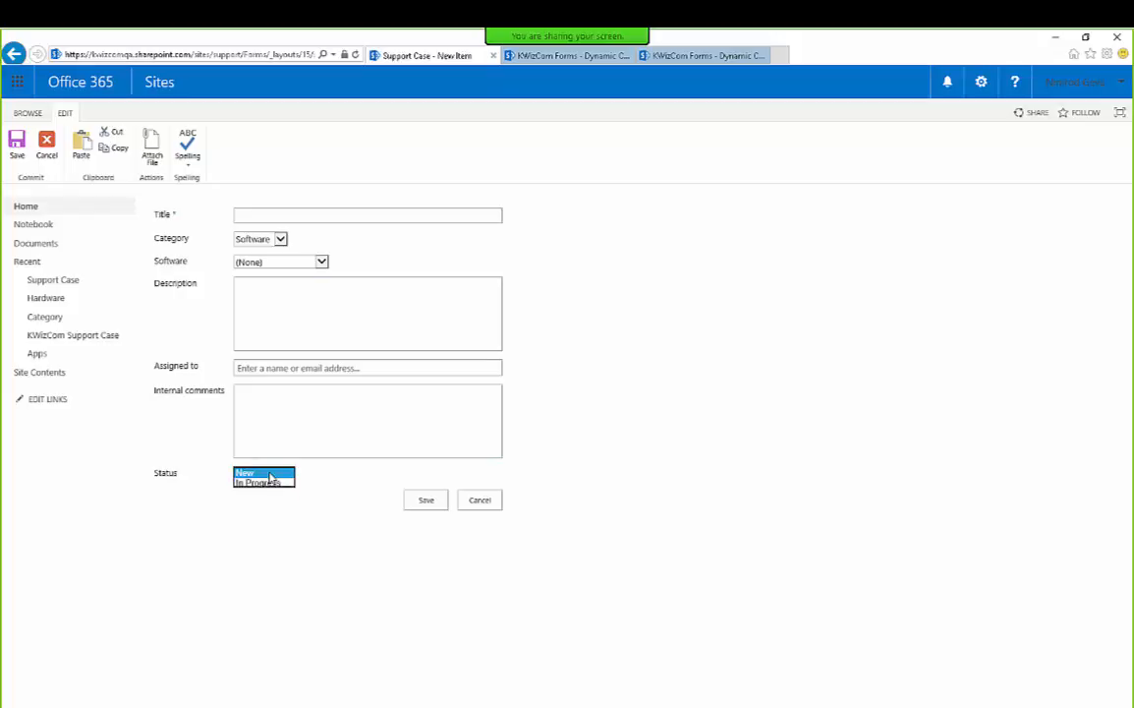
click(271, 476)
click(318, 415)
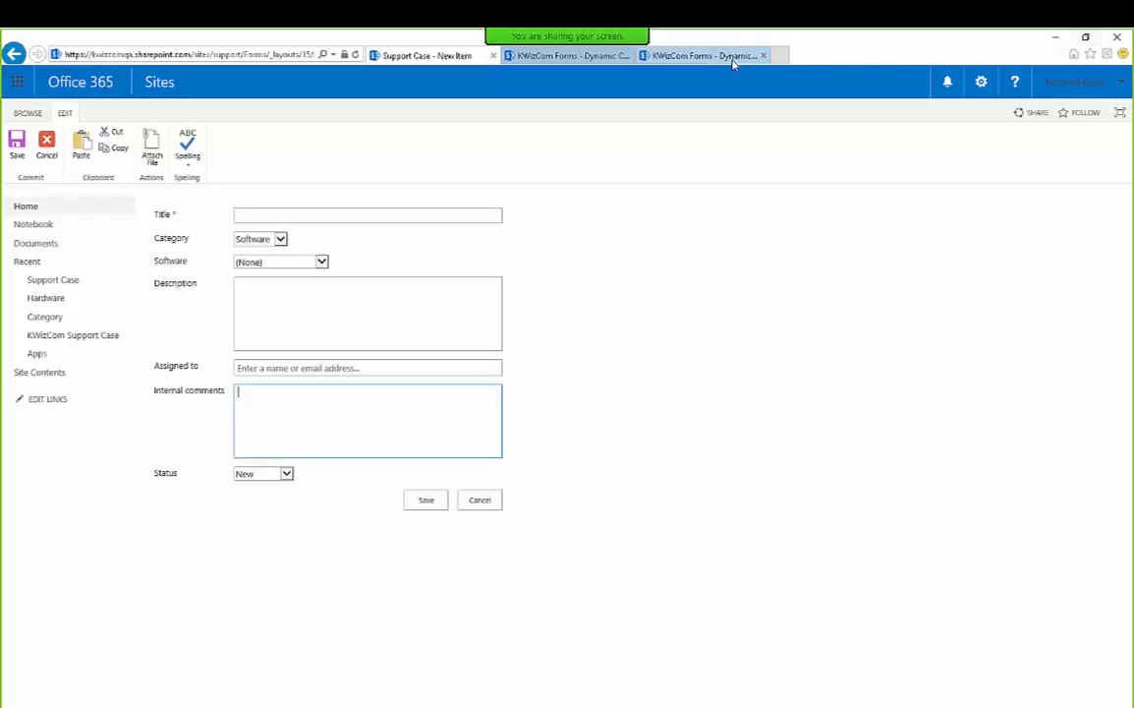
- Return to the Dynamic Column Permissions settings, select the Status column and add a new rule for it
click(692, 55)
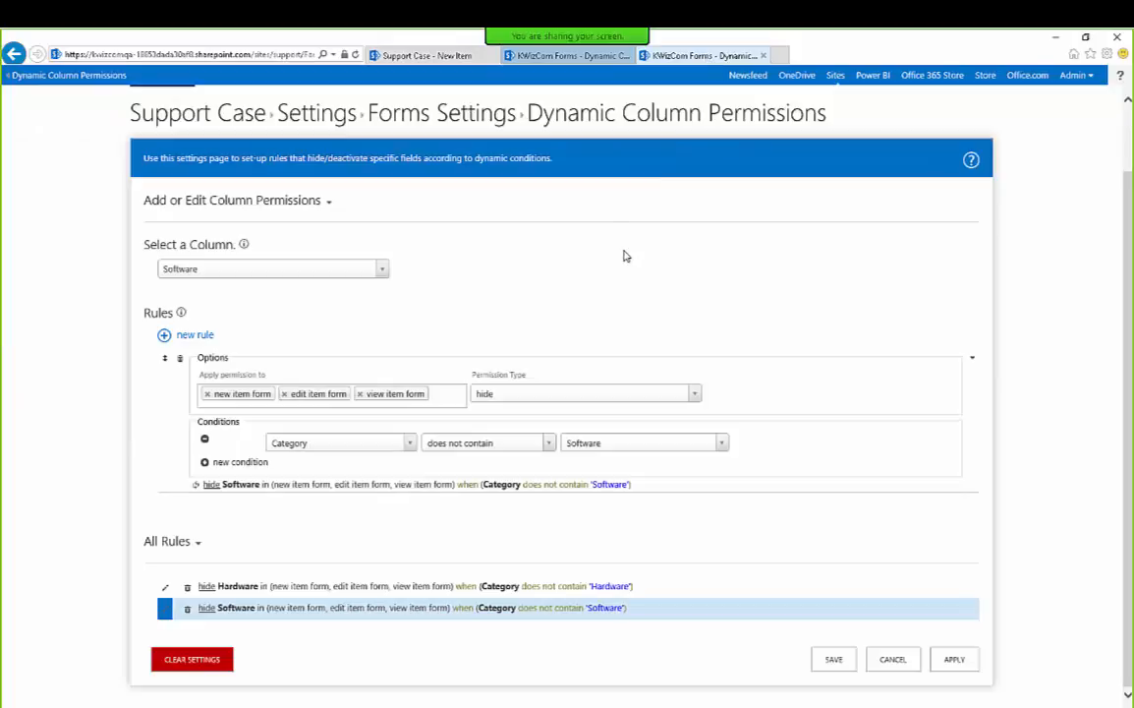
click(381, 270)
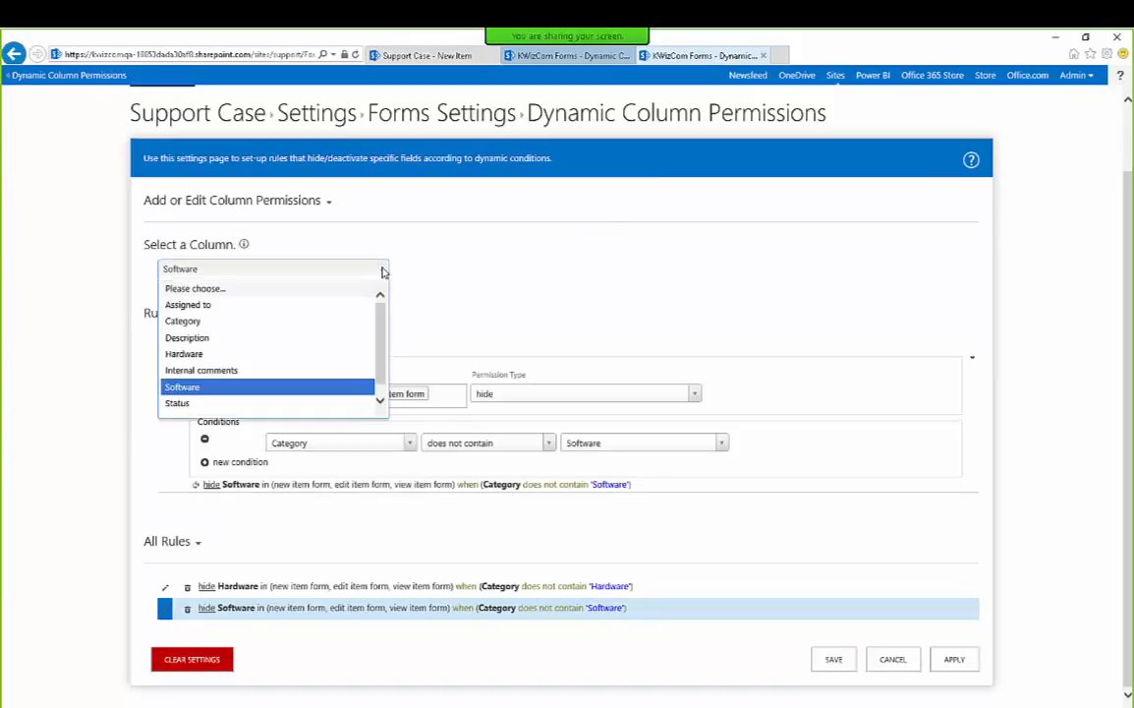
scroll(324, 328, down, 1)
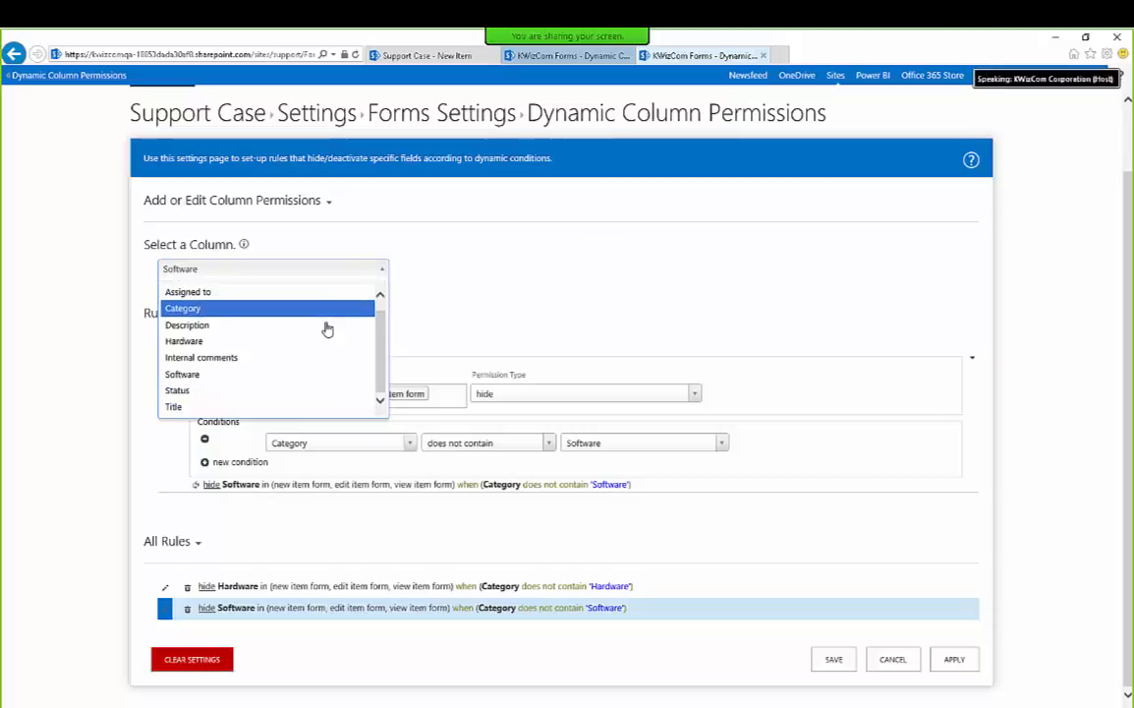
click(284, 393)
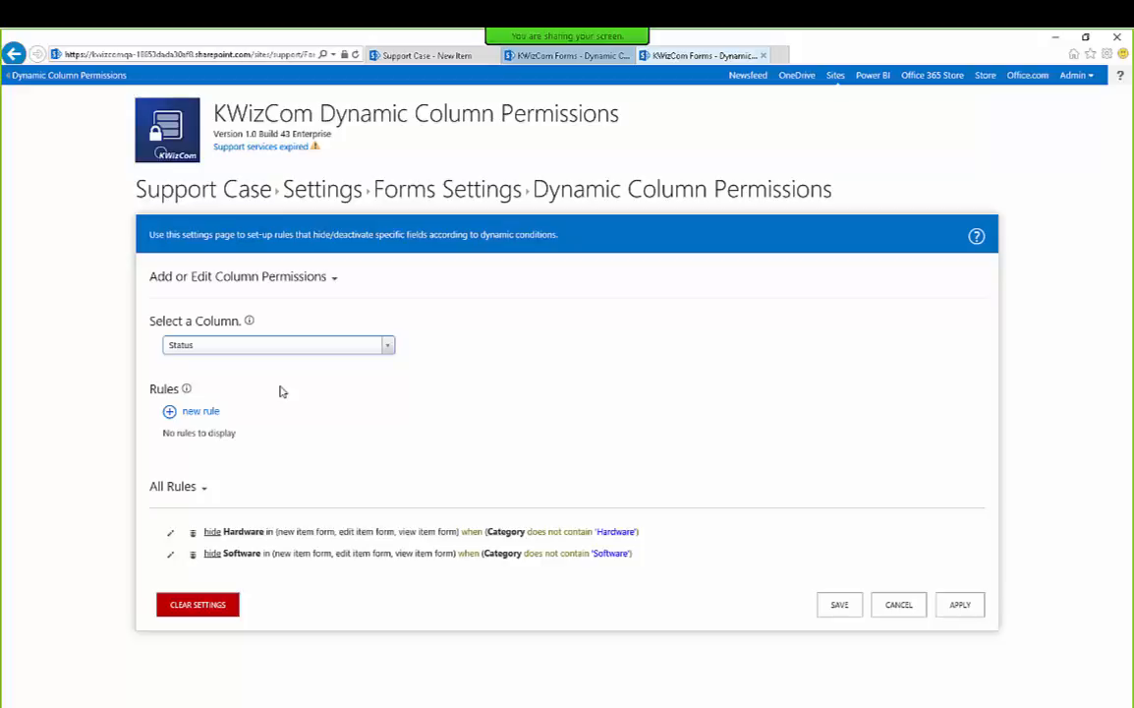
click(201, 412)
scroll(350, 473, down, 1)
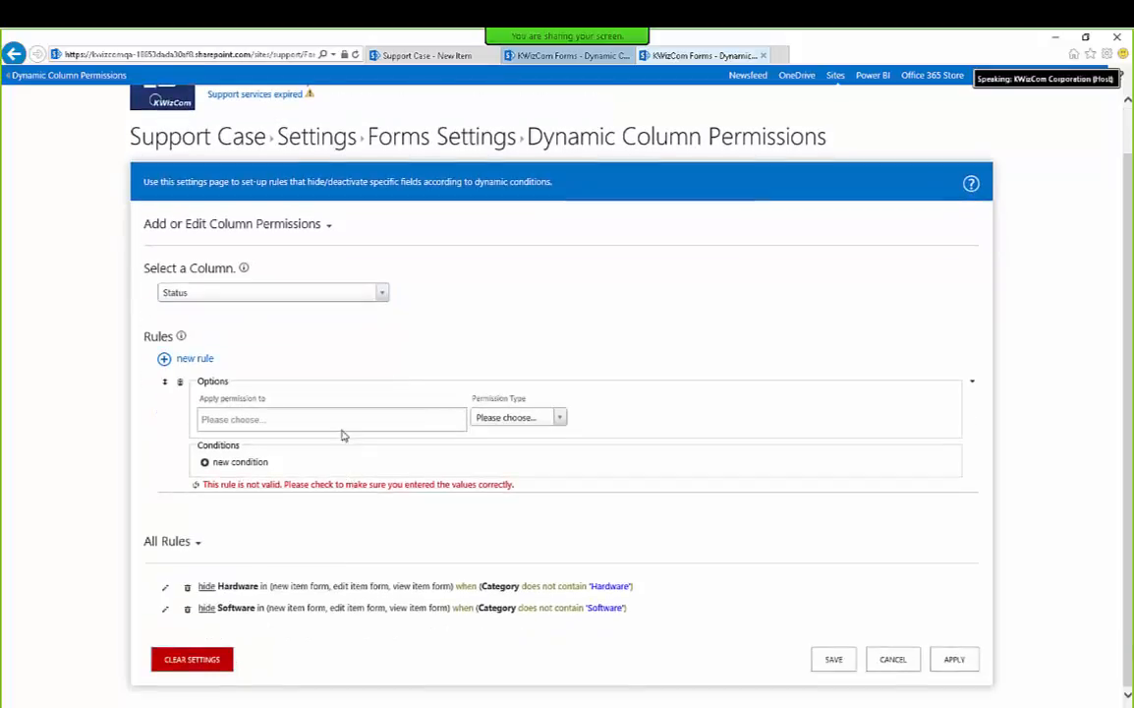
- Apply the Status rule to the new item, edit item and view item forms with permission type disable
click(334, 418)
click(316, 445)
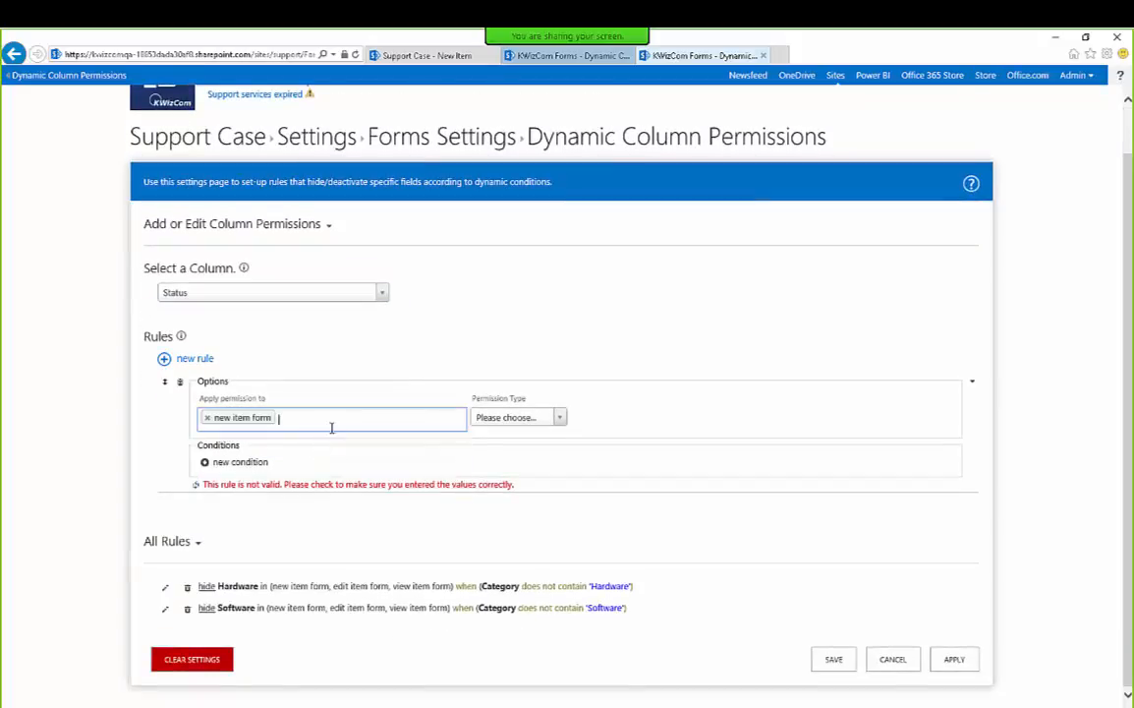
click(331, 427)
click(329, 444)
click(388, 429)
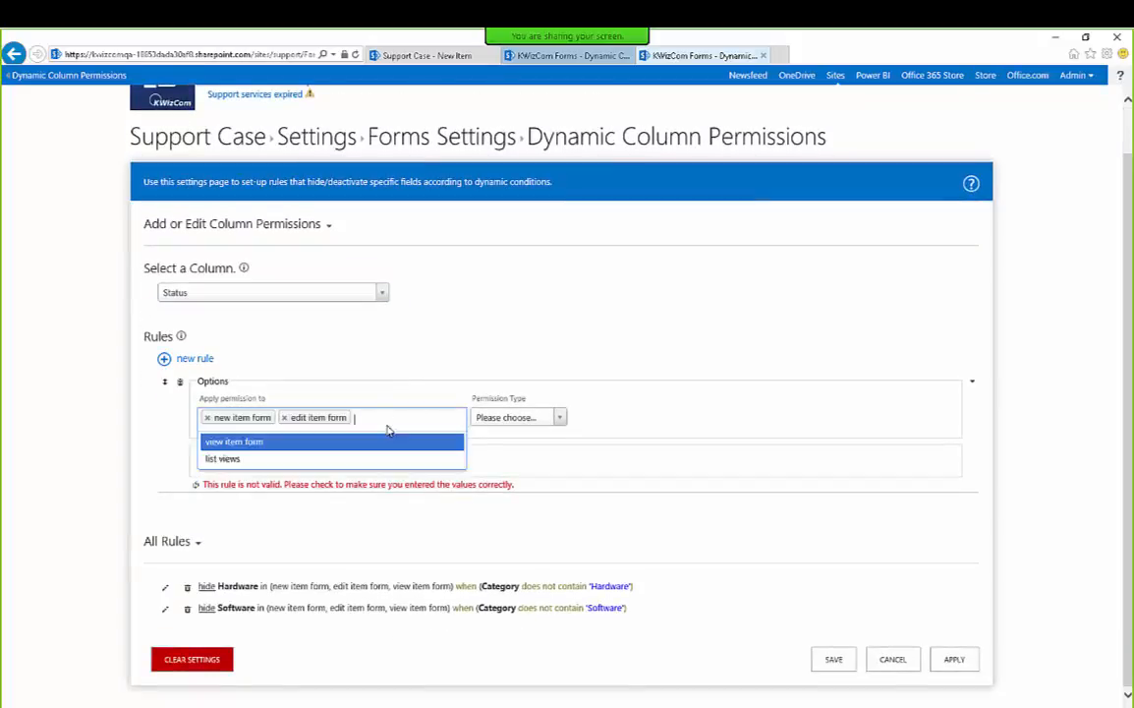
click(380, 444)
click(519, 418)
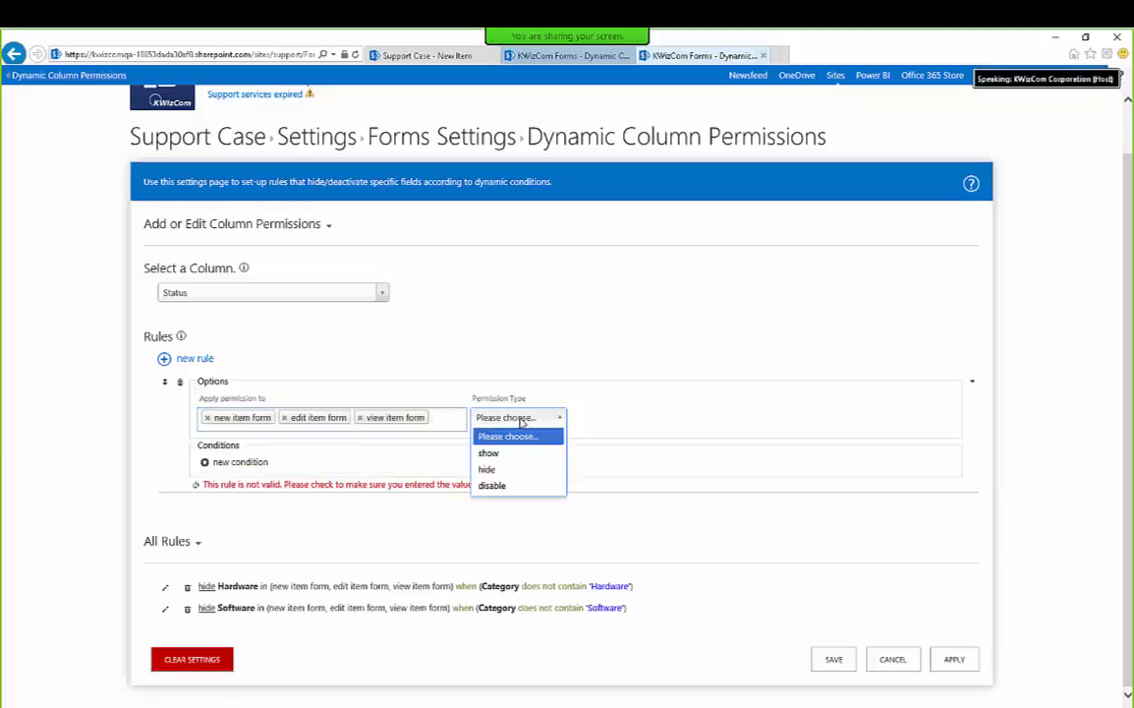
click(505, 485)
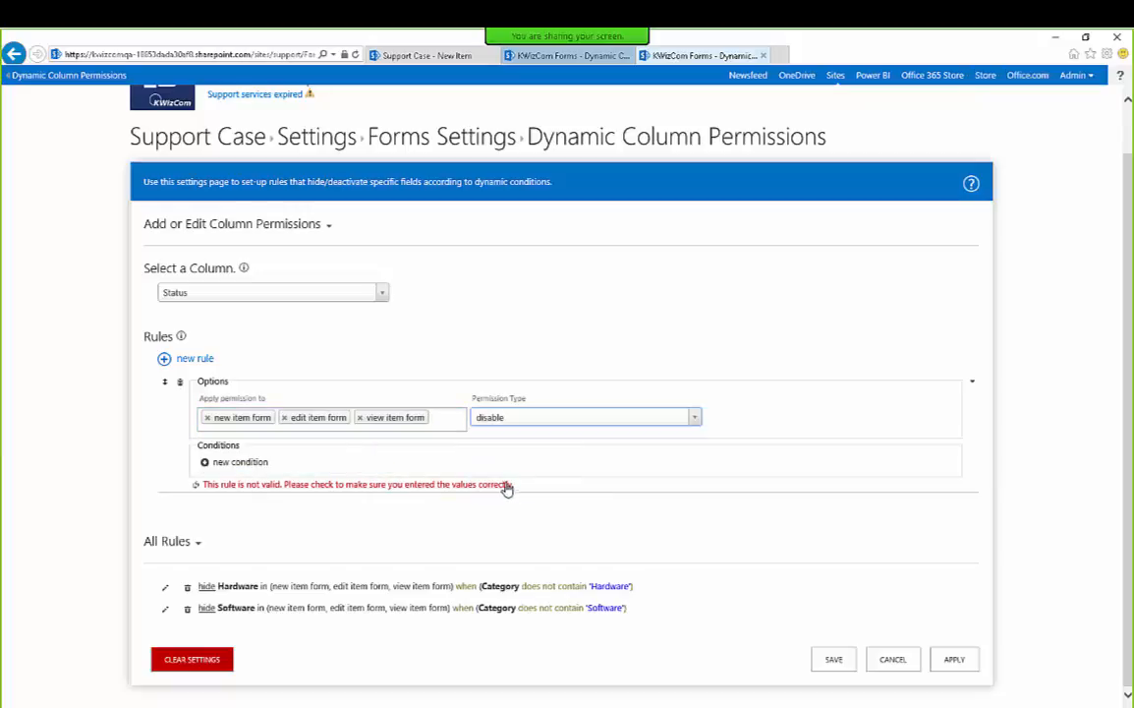
- Add a condition to the Status rule where Current user contains QAUser 2
click(252, 469)
click(351, 469)
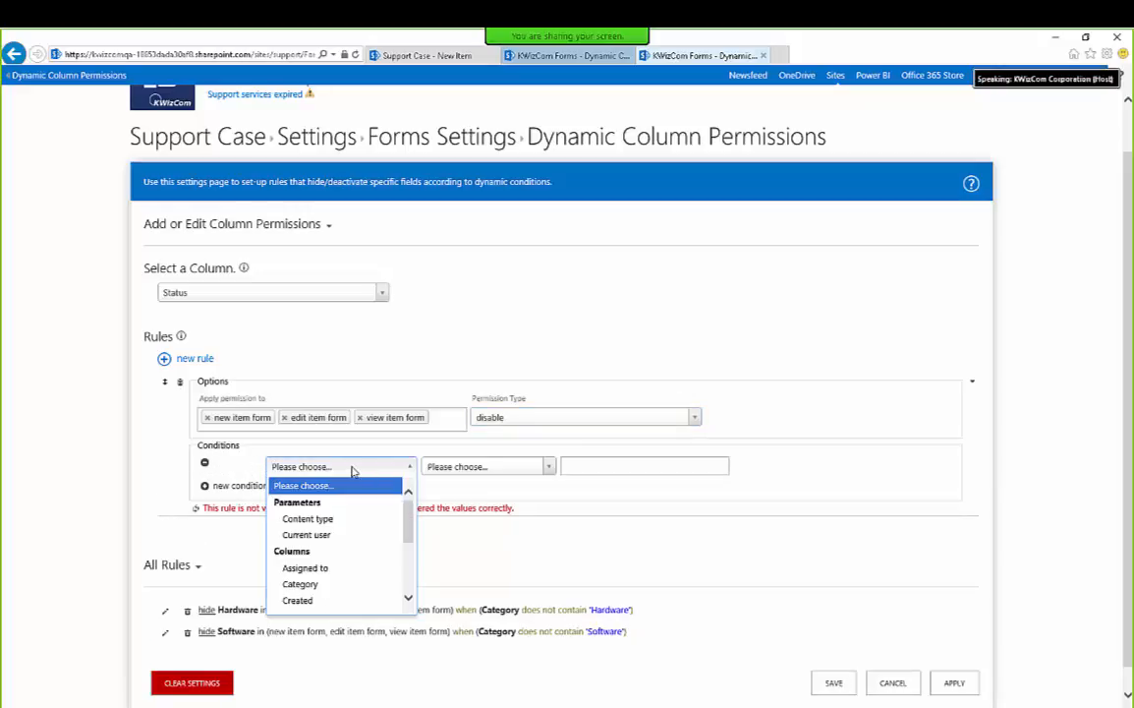
click(344, 534)
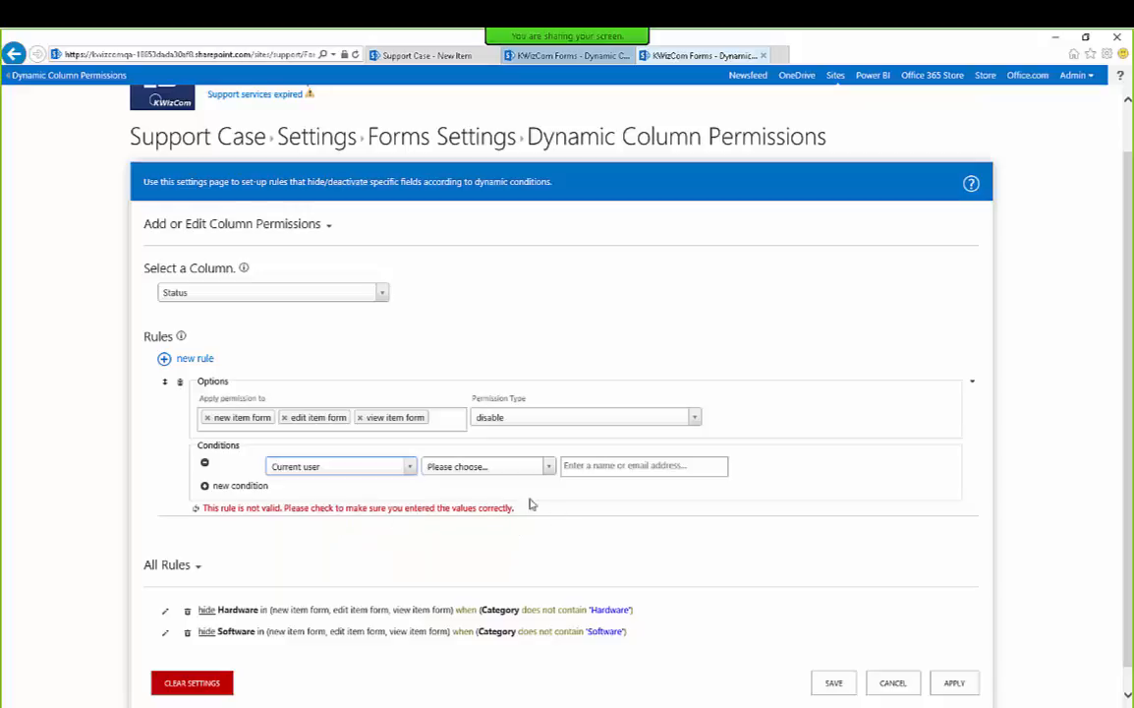
click(518, 467)
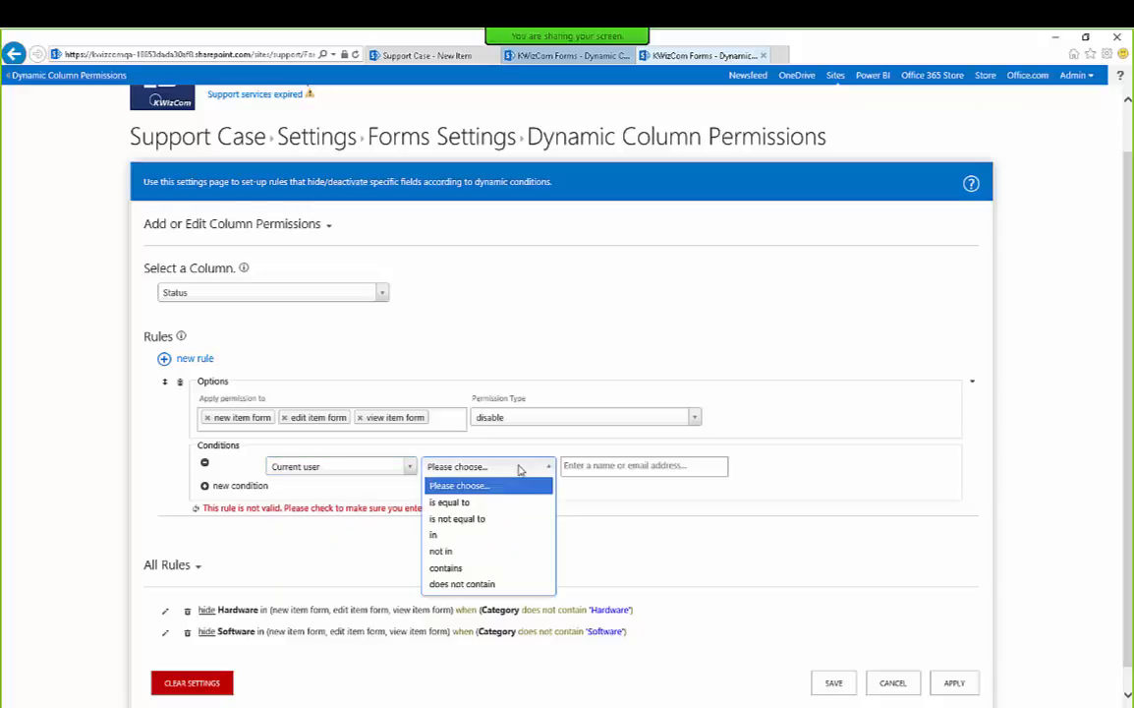
click(506, 570)
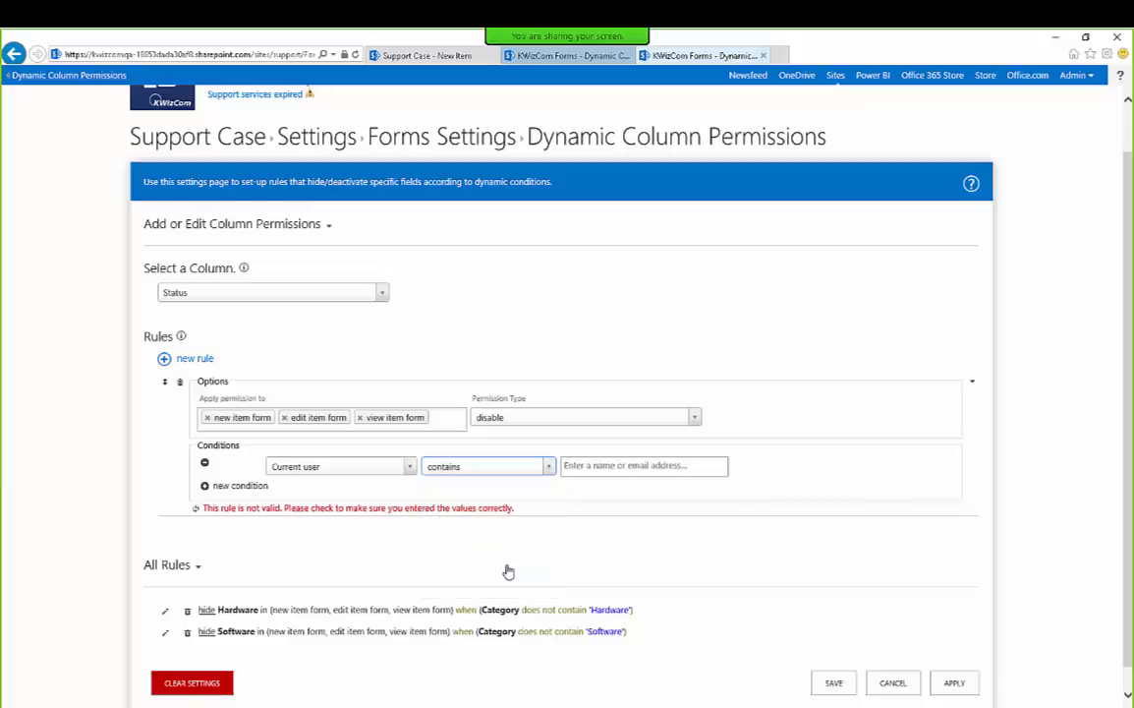
click(630, 467)
text(q)
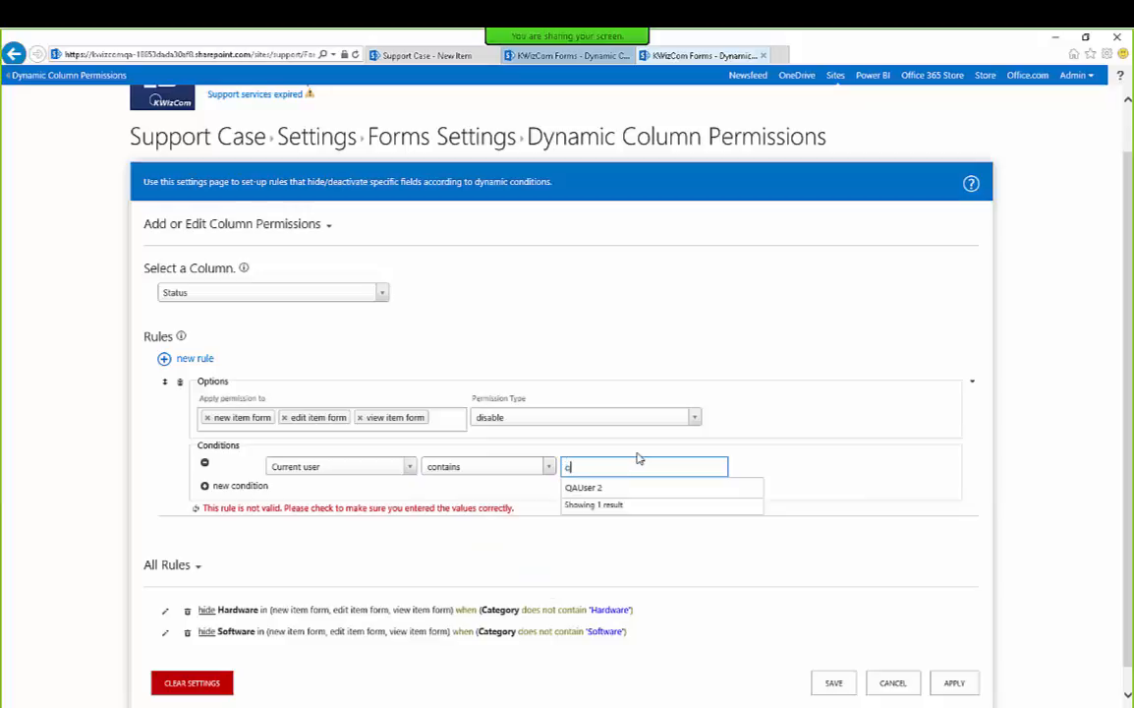
text(a)
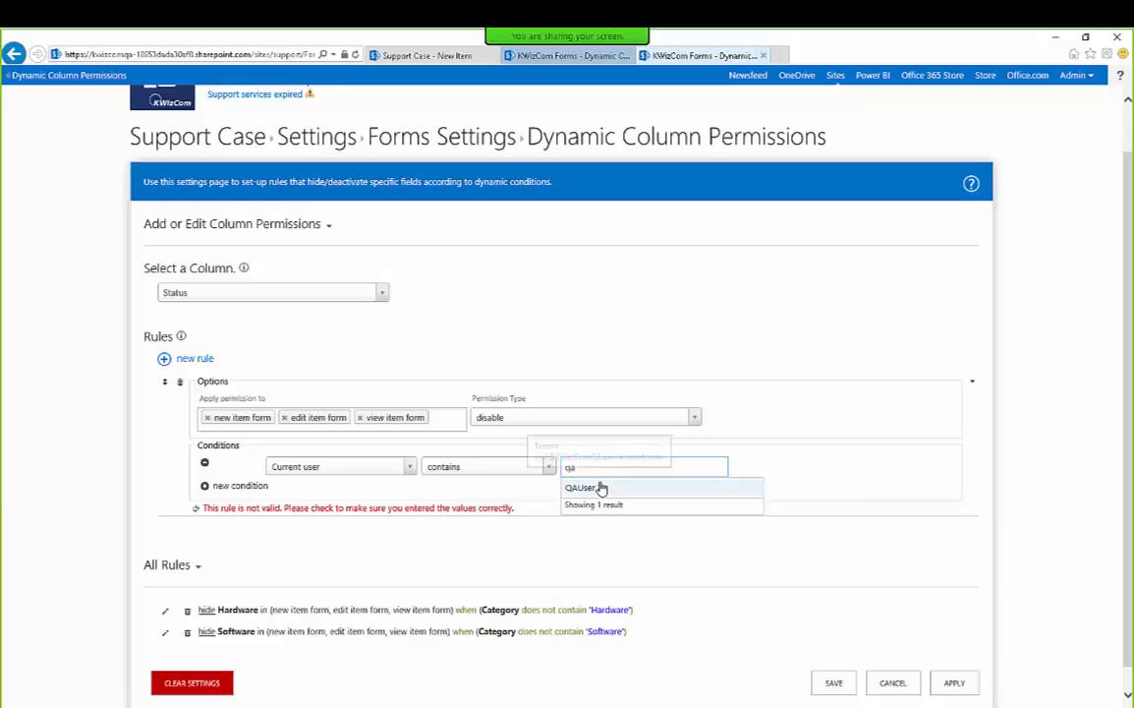
click(599, 487)
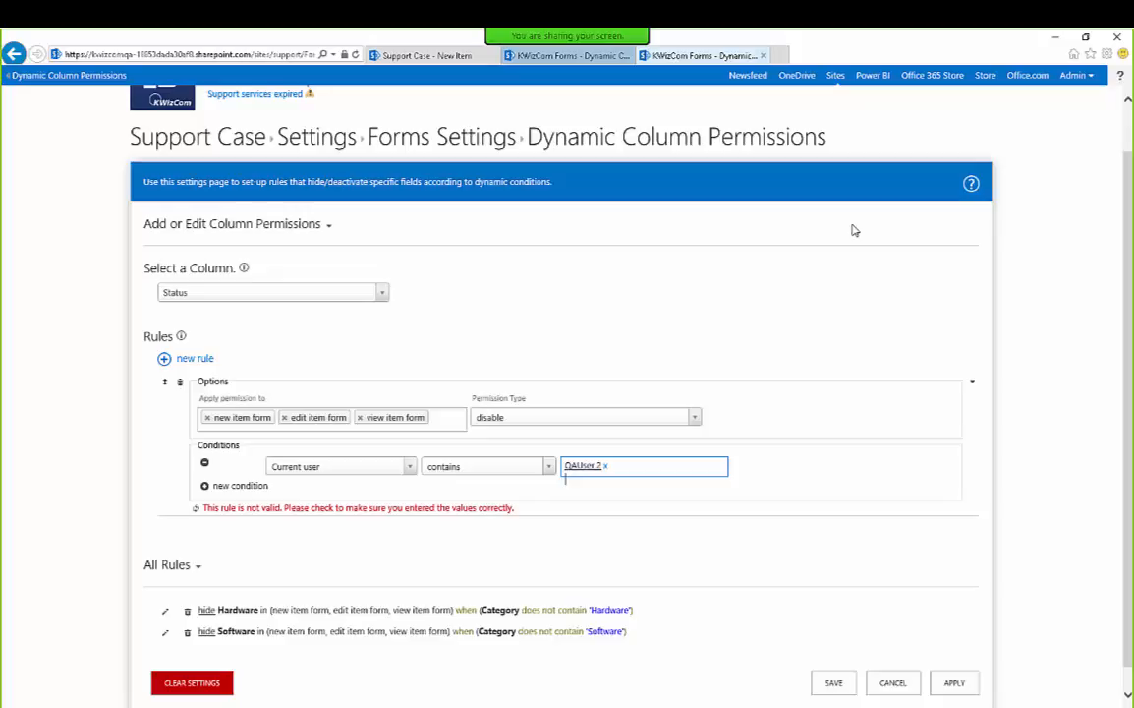
- Apply the Status rule, and start a new rule for the Assigned to column
click(950, 683)
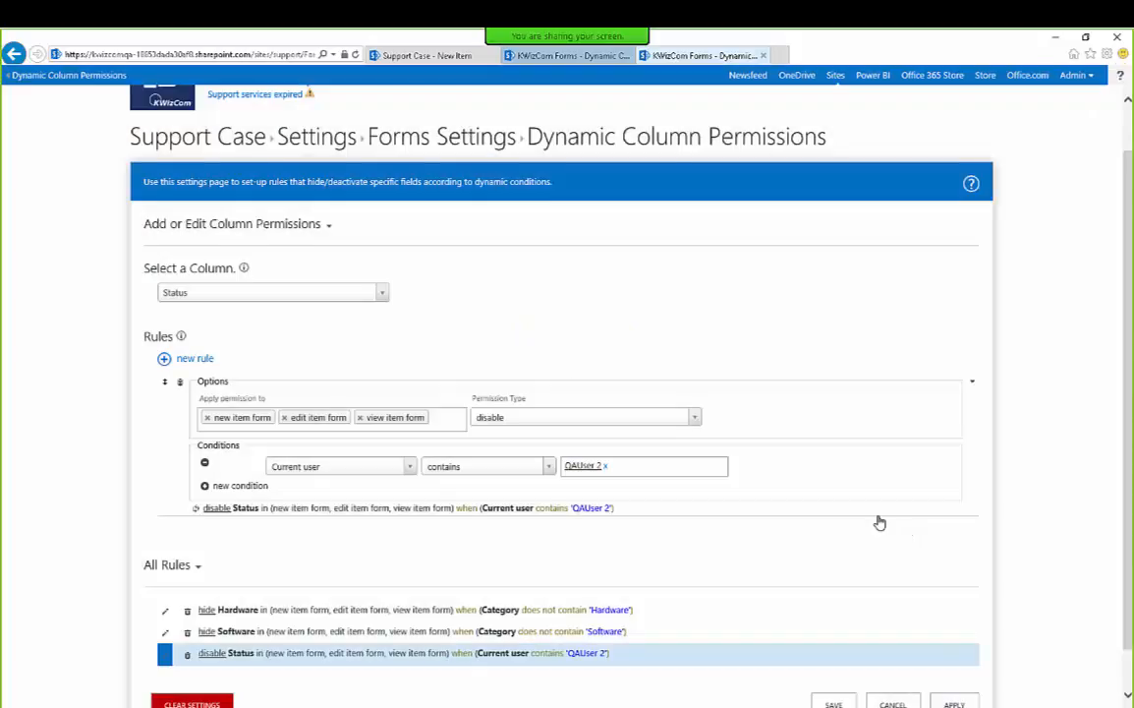
scroll(874, 518, down, 1)
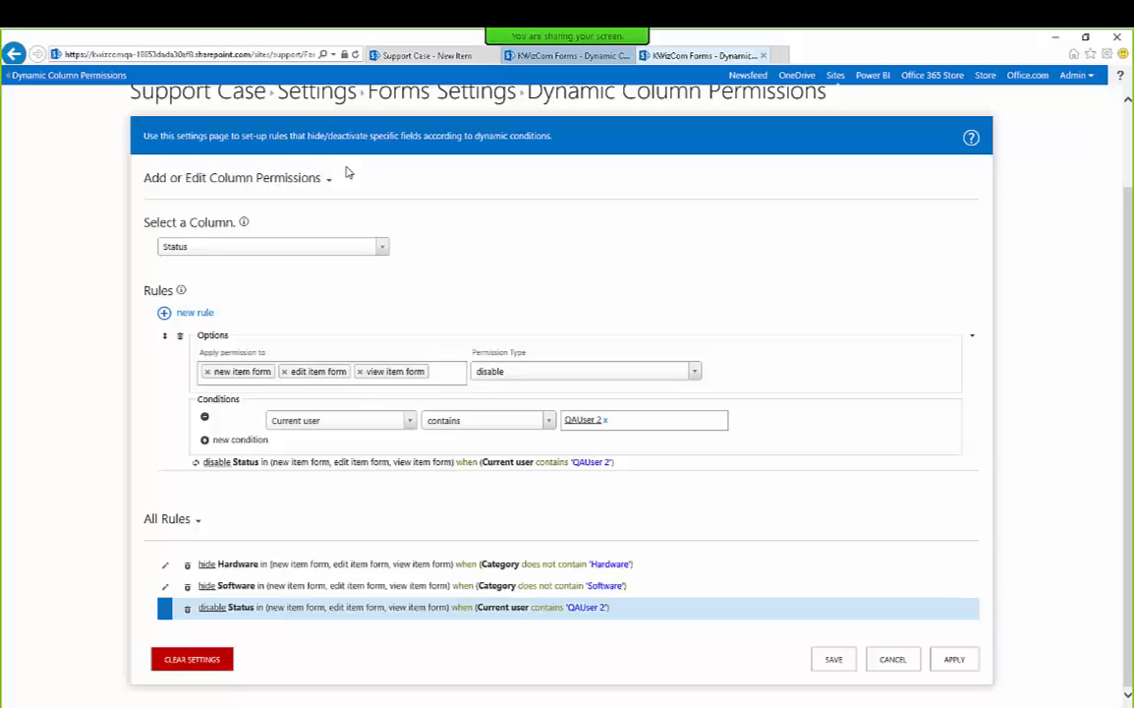
click(314, 249)
click(300, 283)
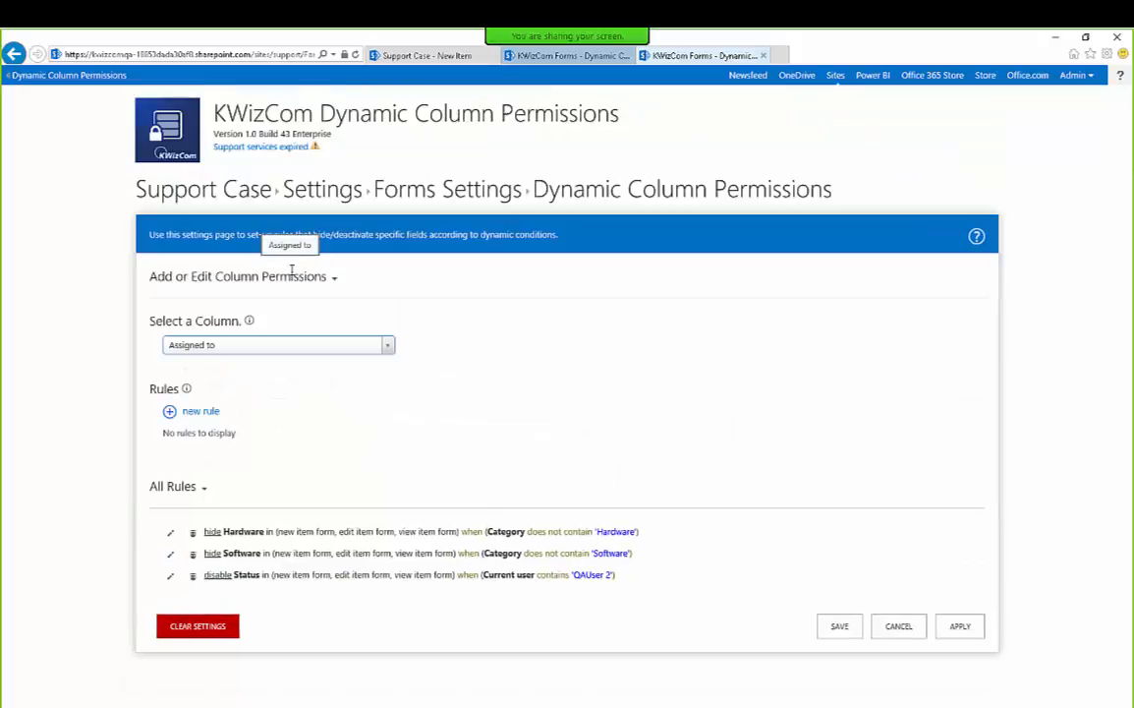
click(208, 411)
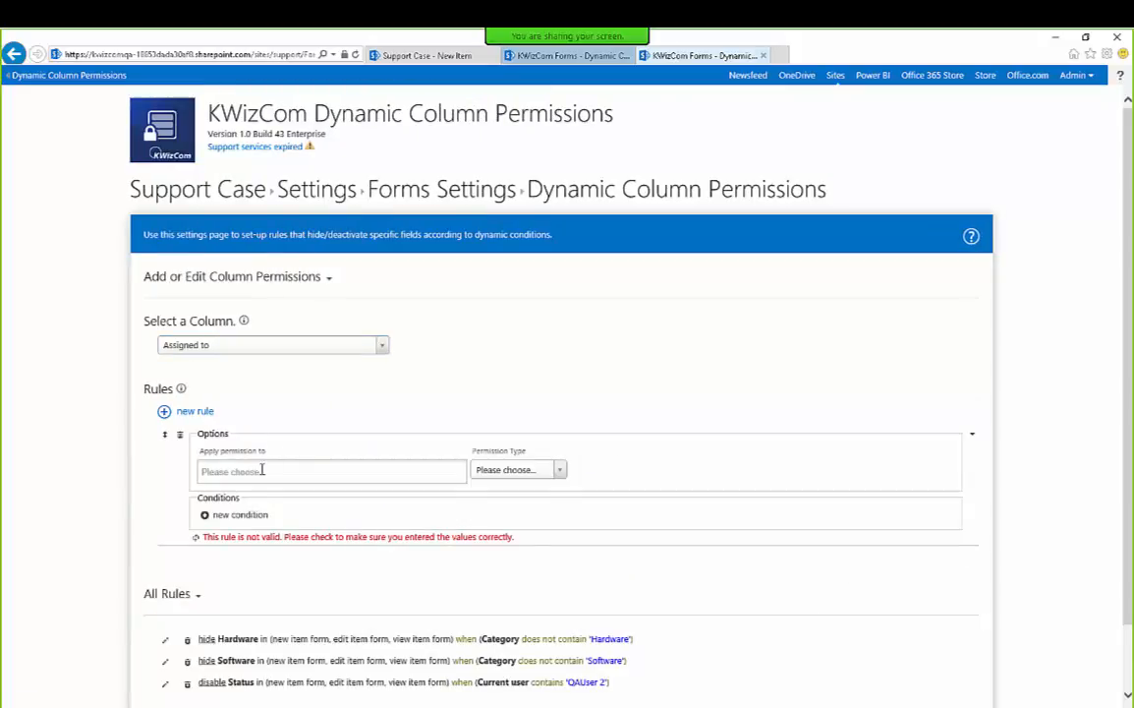
- Apply the Assigned to rule to the new item, edit item and view item forms with permission type hide
scroll(259, 472, down, 1)
click(273, 395)
click(268, 417)
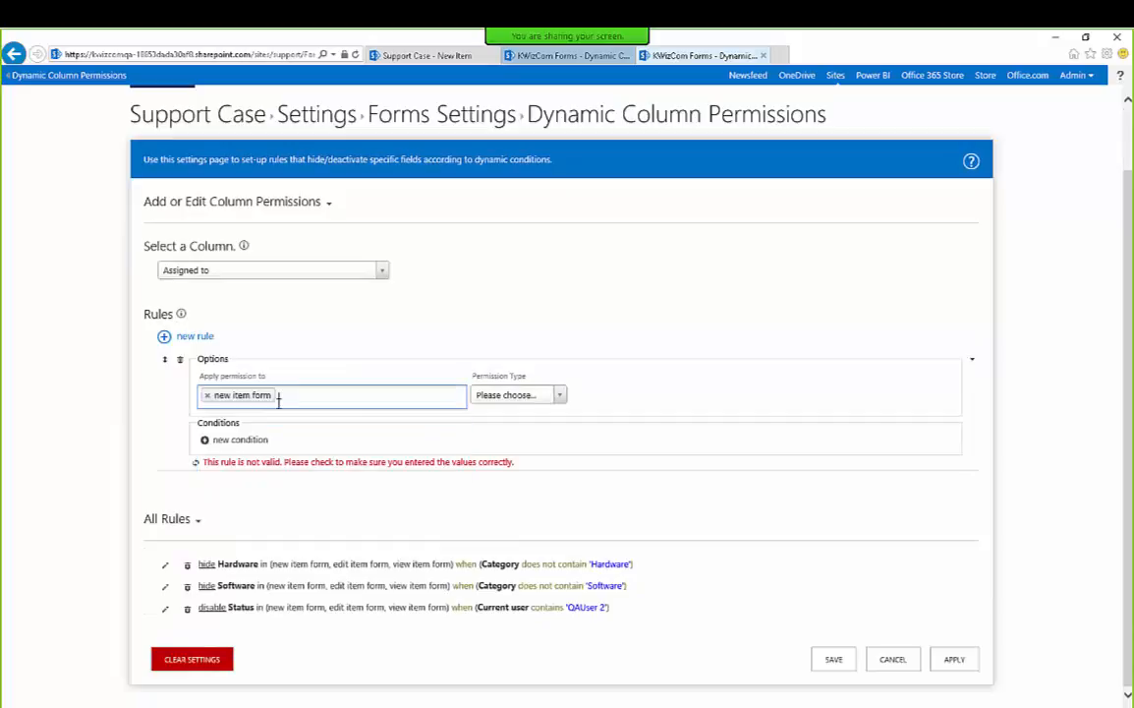
click(280, 397)
click(296, 418)
click(388, 398)
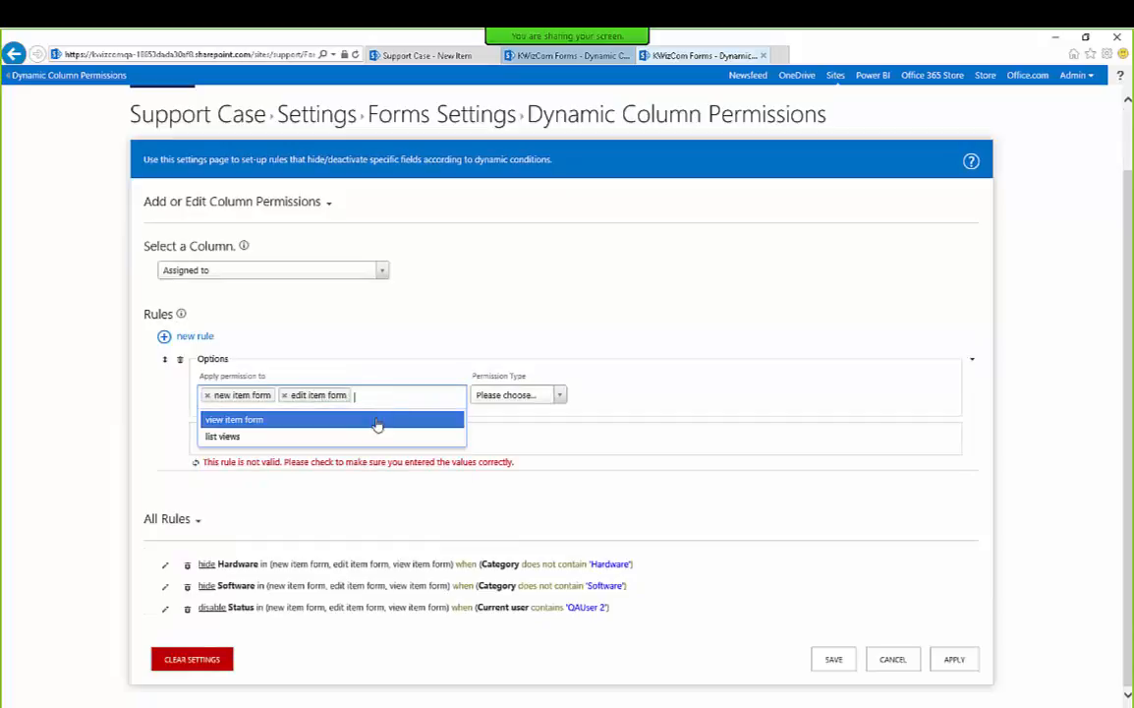
click(376, 421)
click(534, 396)
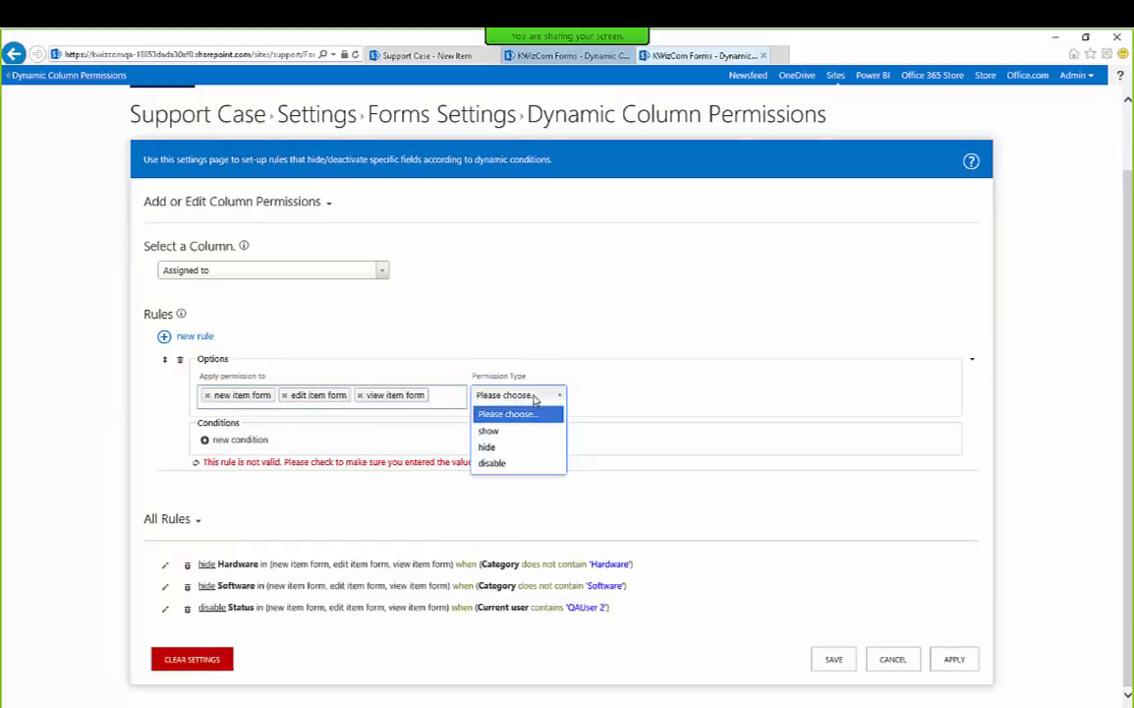
click(521, 447)
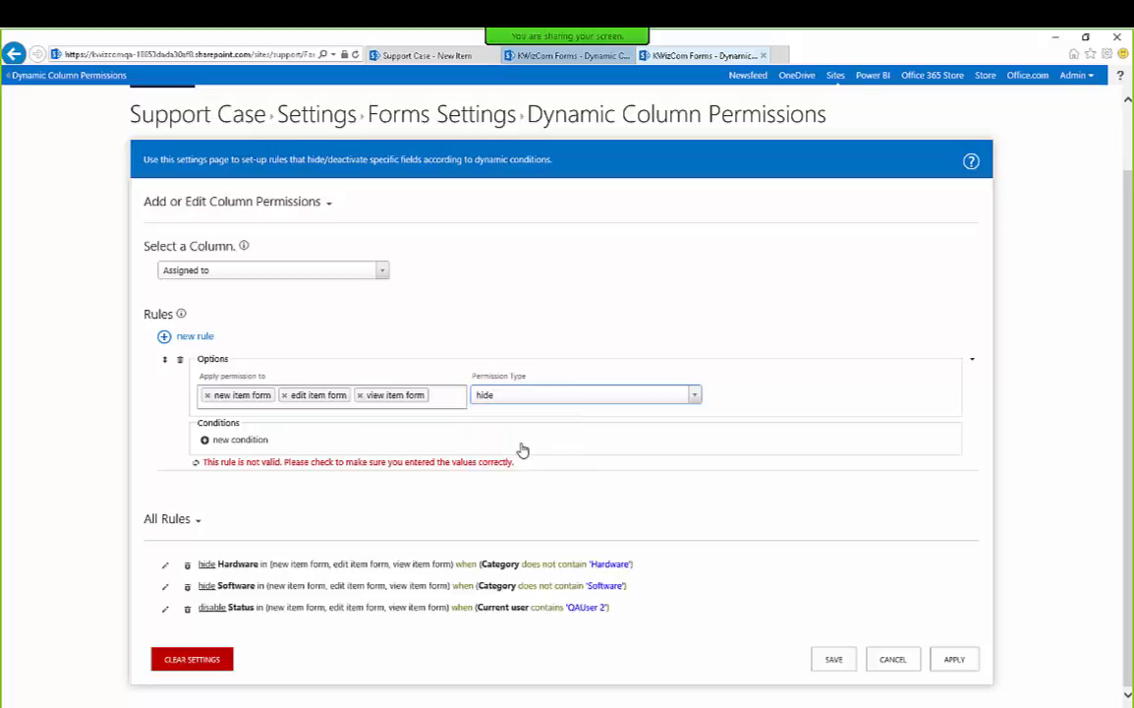
- Add a condition to the Assigned to rule where Current user contains QAUser 2, and apply the rule
click(241, 440)
click(324, 445)
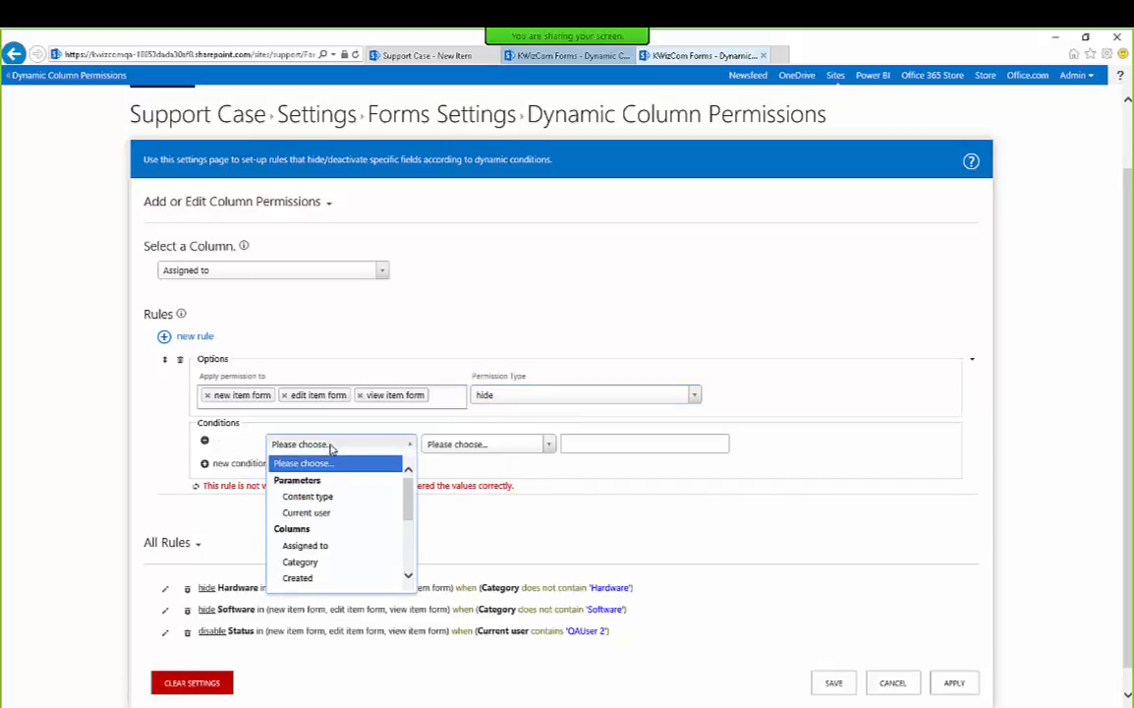
click(329, 514)
click(472, 446)
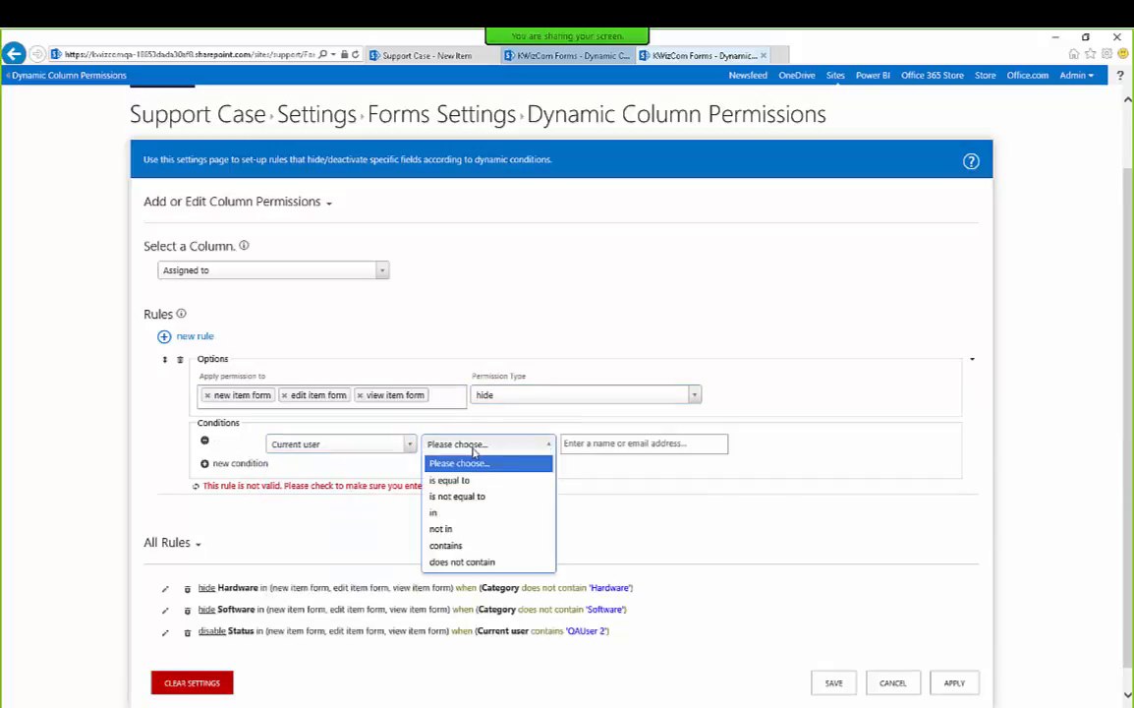
click(496, 547)
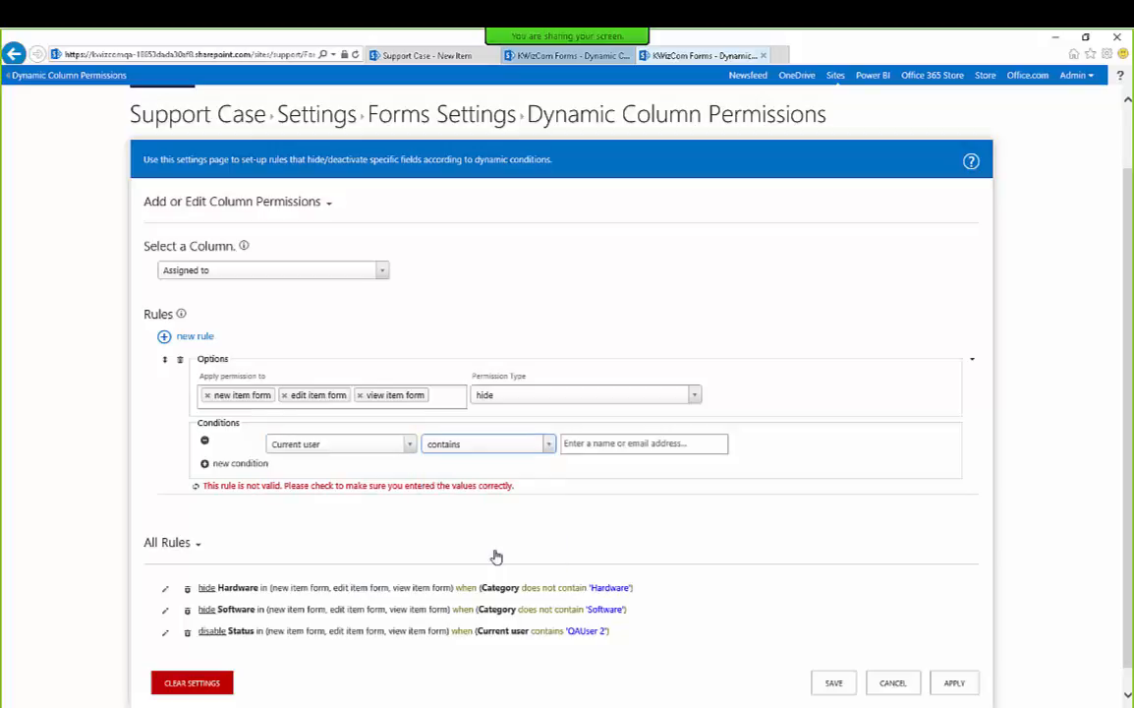
click(592, 443)
text(Q)
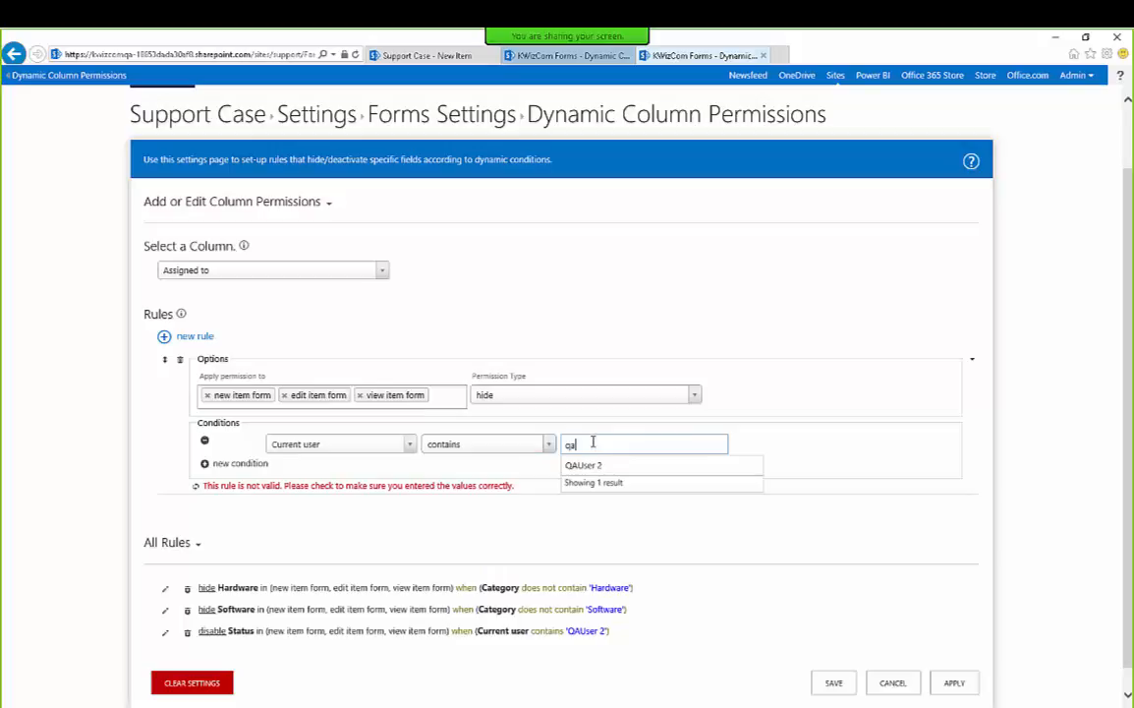
text(a)
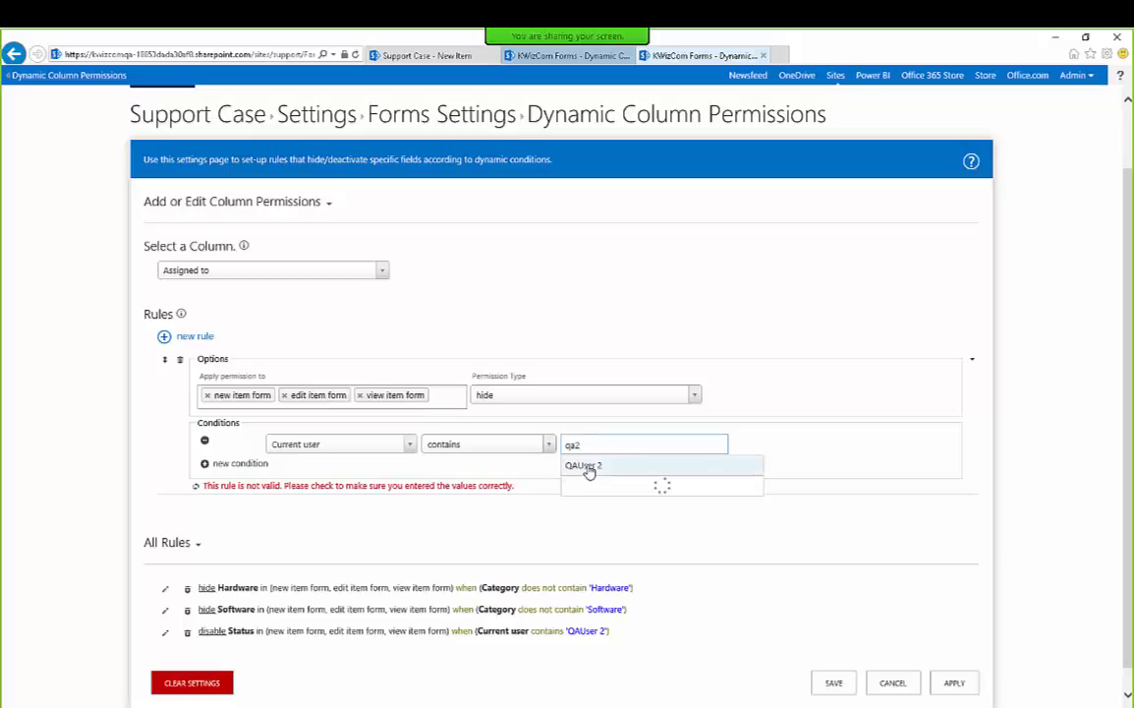
click(585, 465)
click(958, 685)
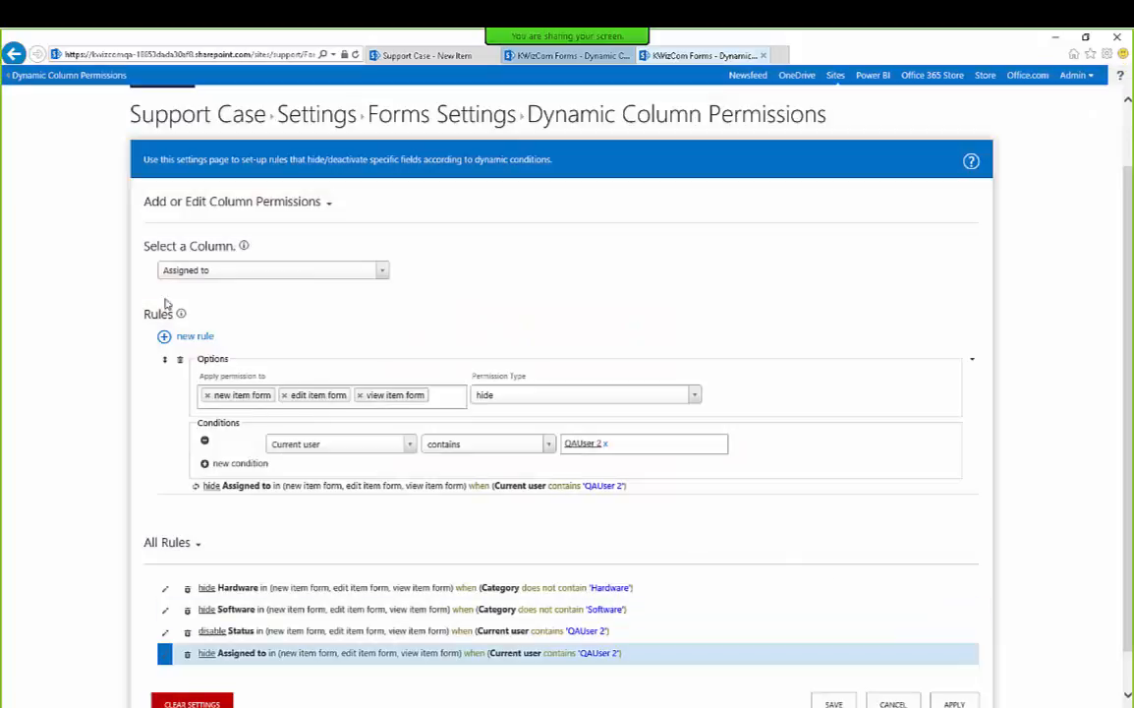
- Select the Internal comments column and add a new rule for it
click(219, 280)
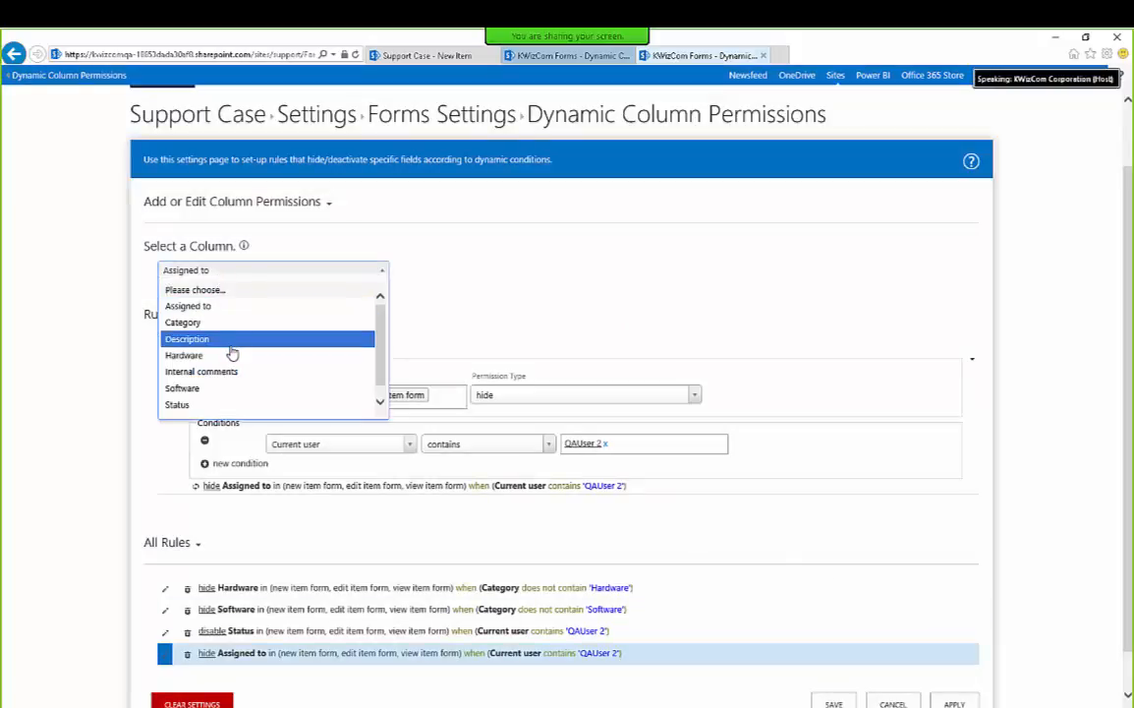
scroll(232, 352, down, 1)
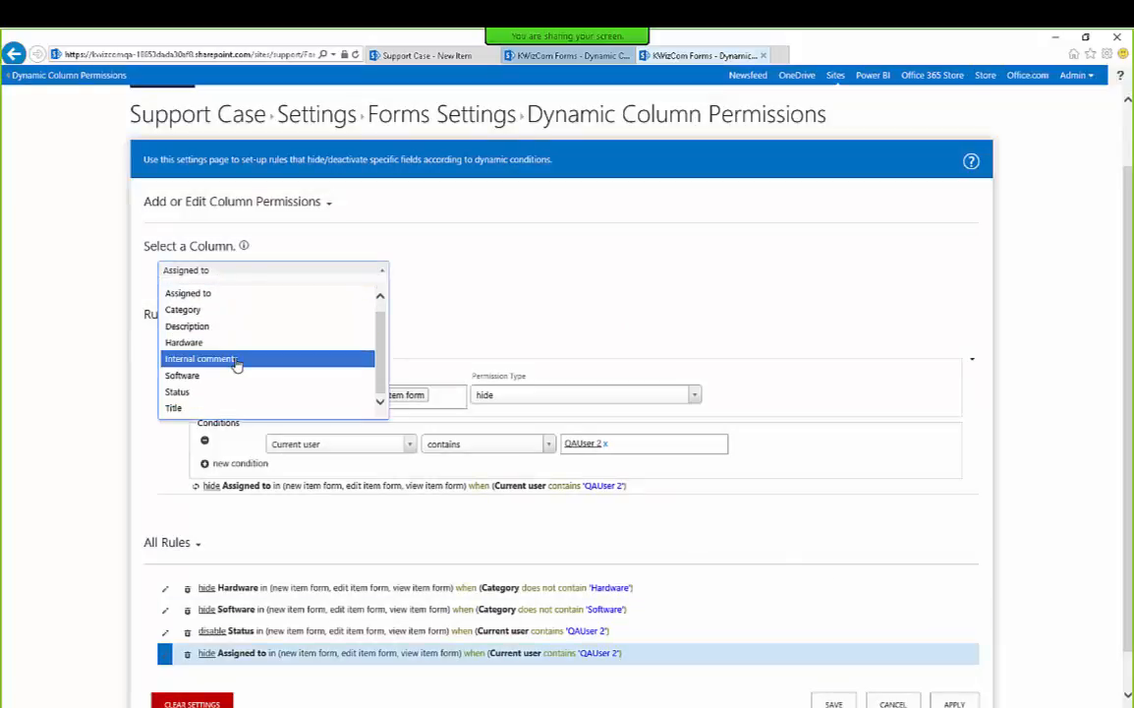
click(236, 360)
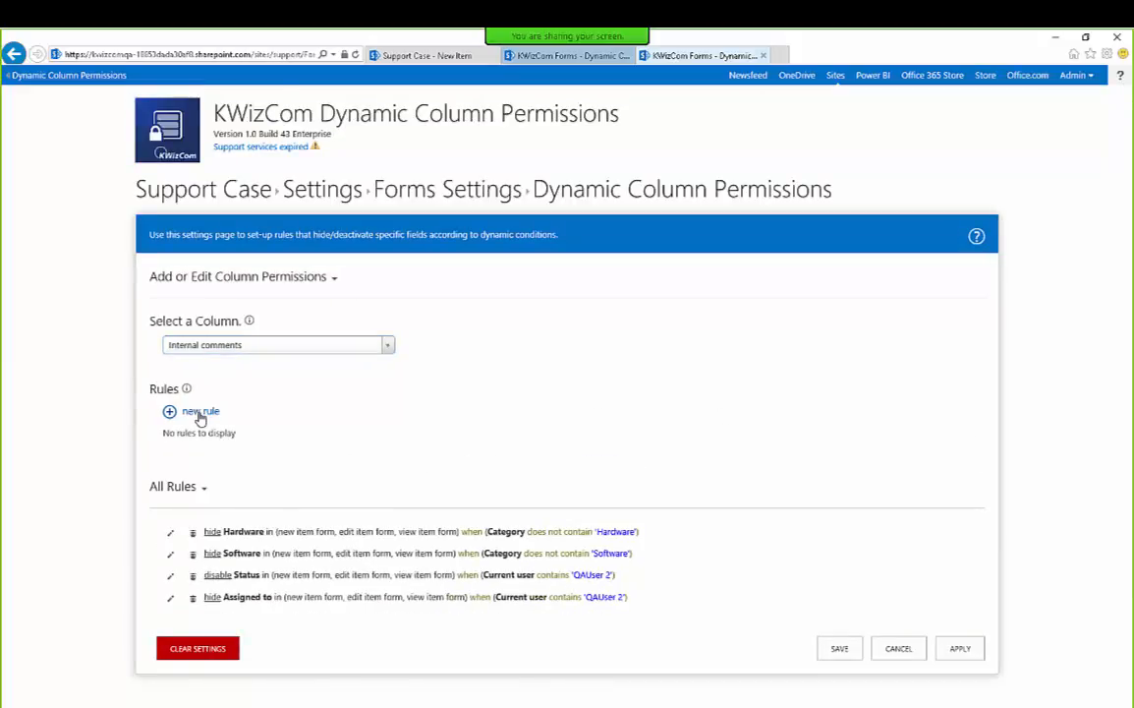
click(169, 413)
- Apply the Internal comments rule to the new item, edit item and view item forms with permission type hide
click(245, 470)
scroll(260, 474, down, 1)
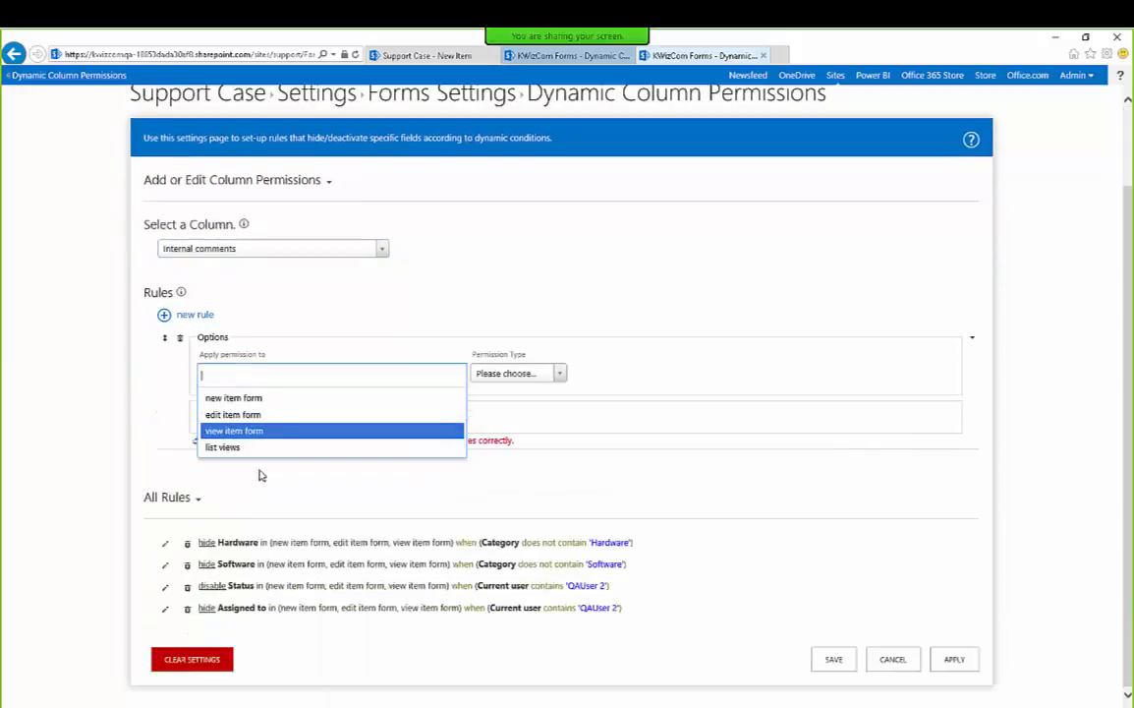
click(282, 398)
click(302, 380)
click(298, 398)
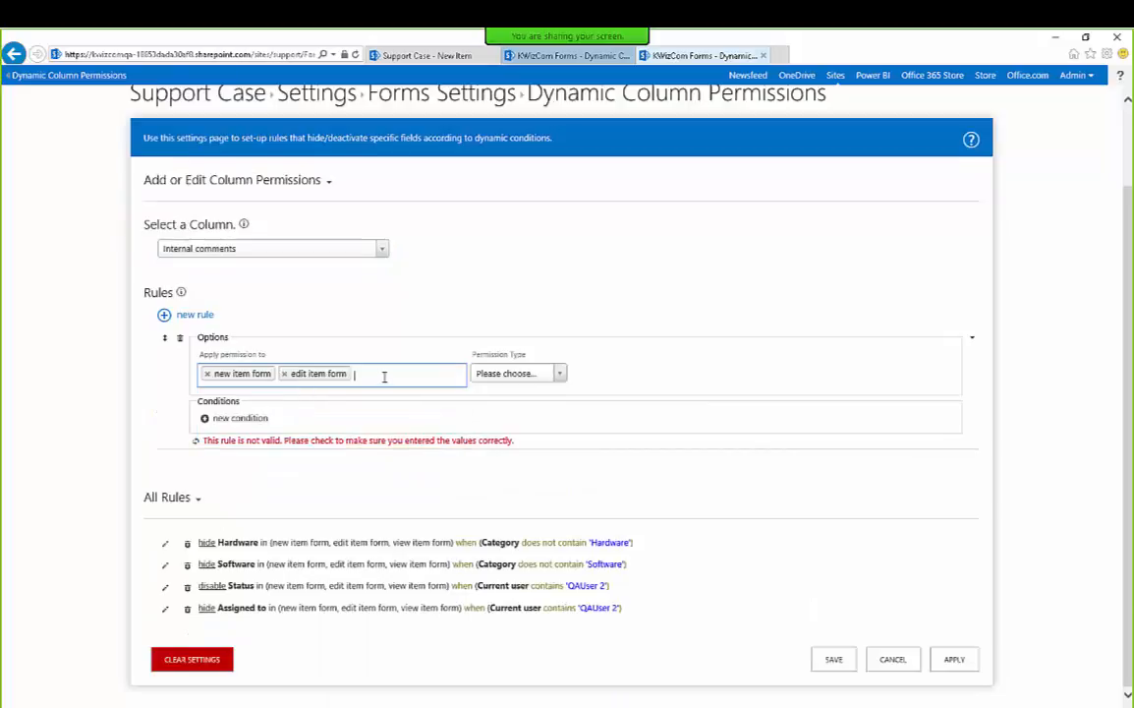
click(383, 375)
click(379, 398)
click(509, 374)
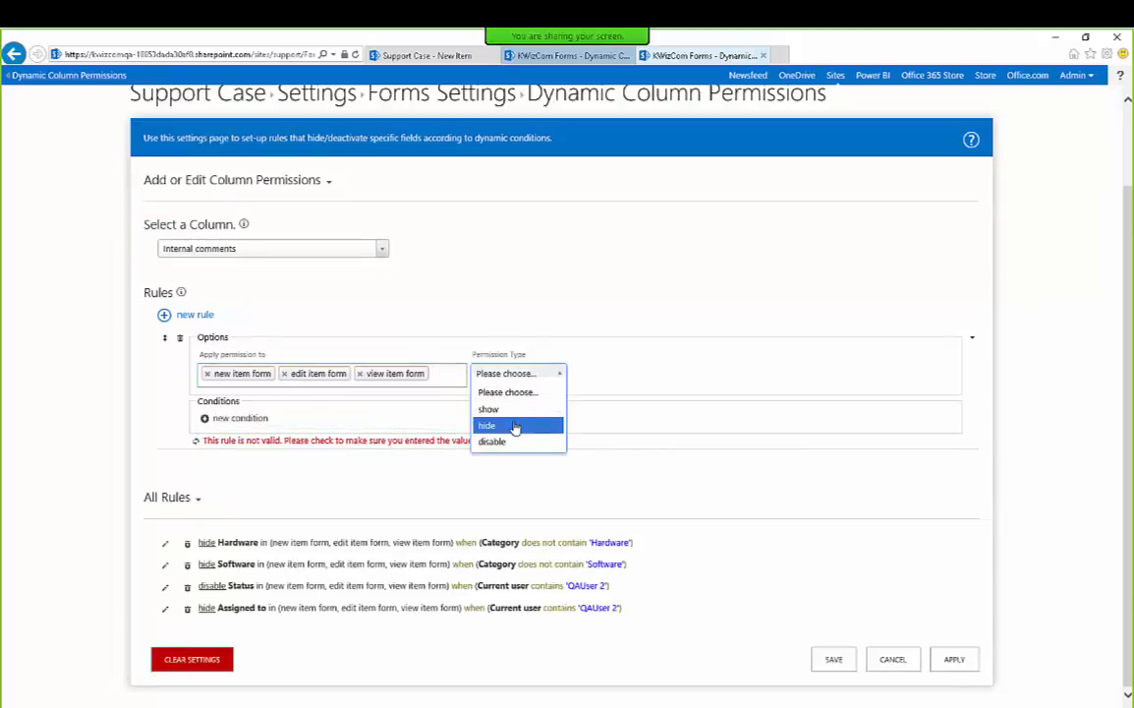
click(506, 427)
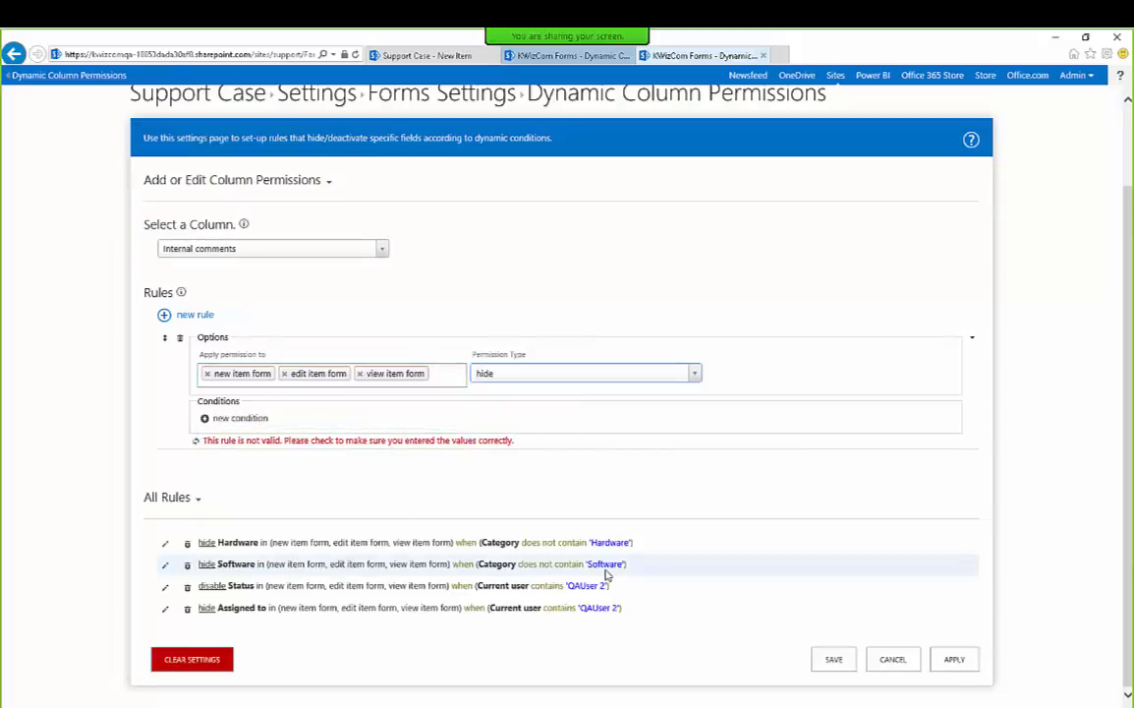
- Add a condition to the Internal comments rule where Current user contains QAUser 2, and apply the settings
click(240, 417)
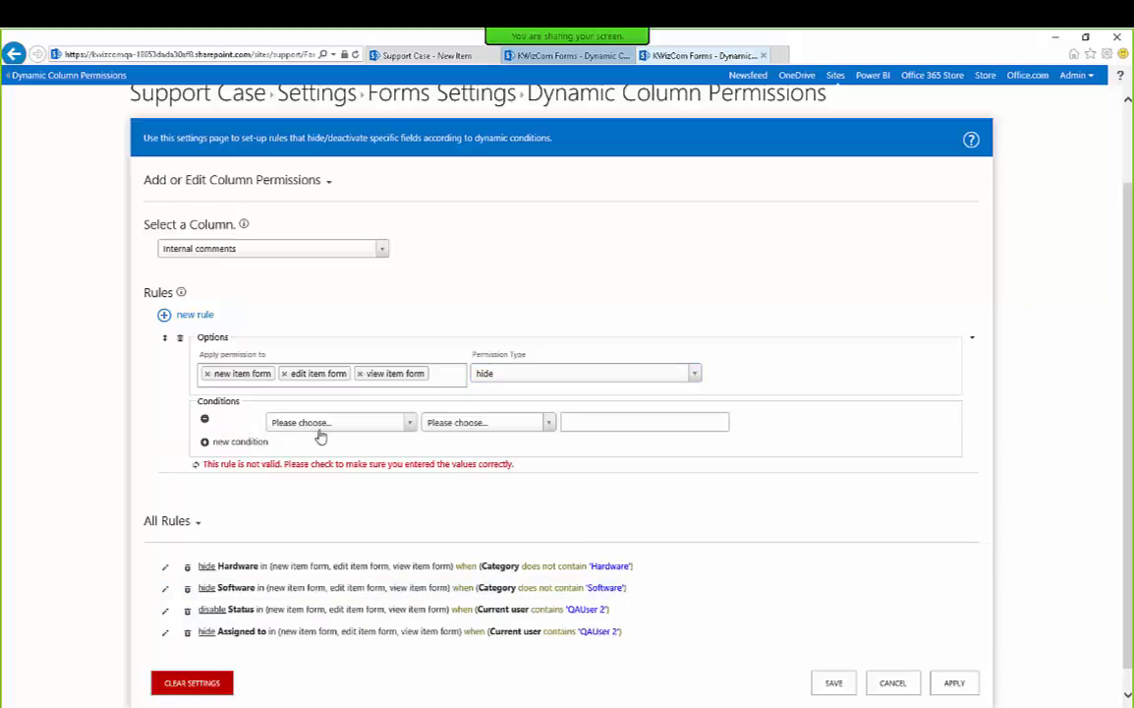
click(329, 422)
click(347, 491)
click(492, 423)
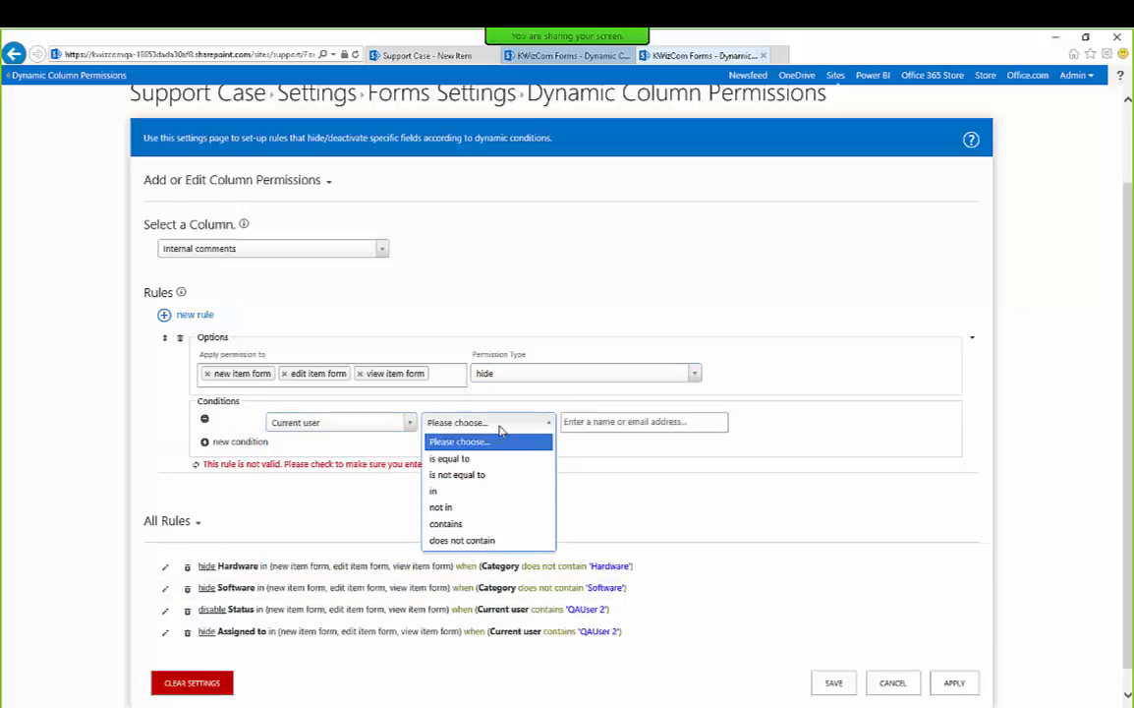
click(484, 526)
click(612, 425)
text(qa)
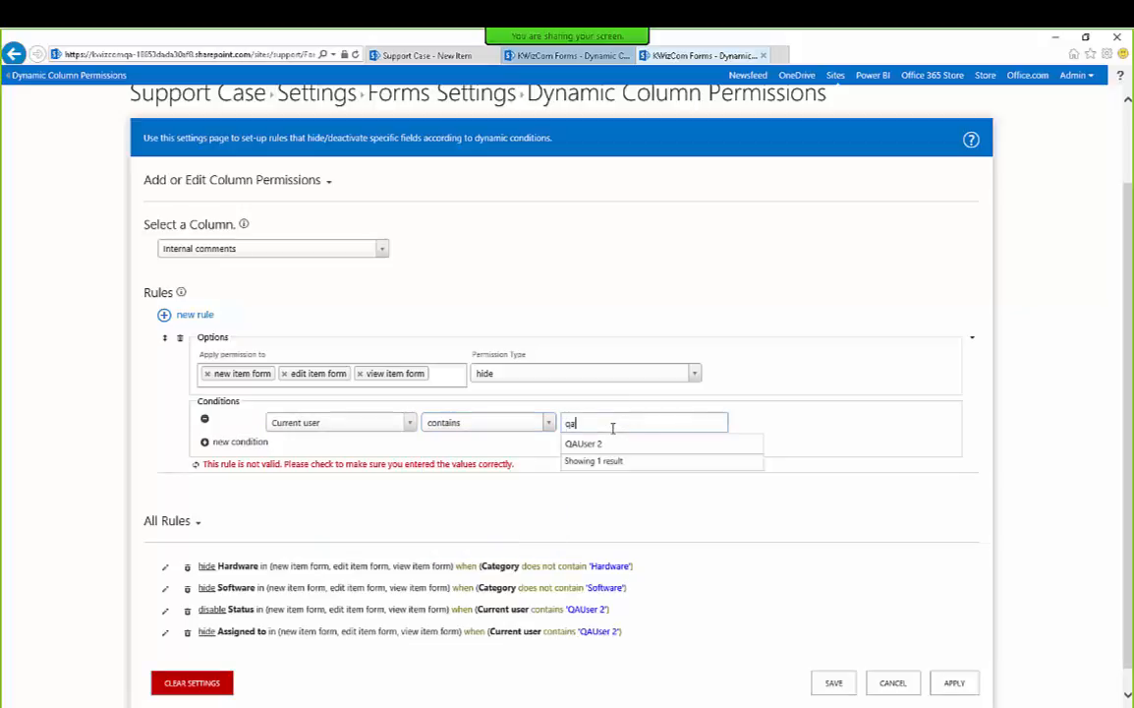
click(602, 445)
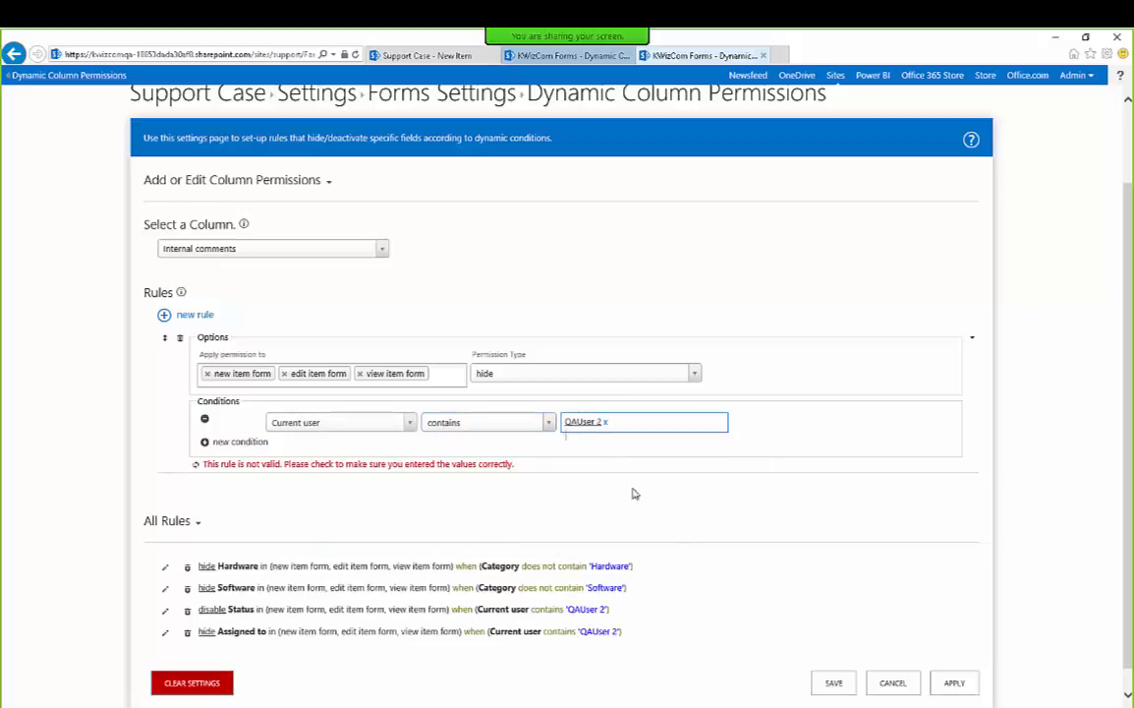
click(956, 683)
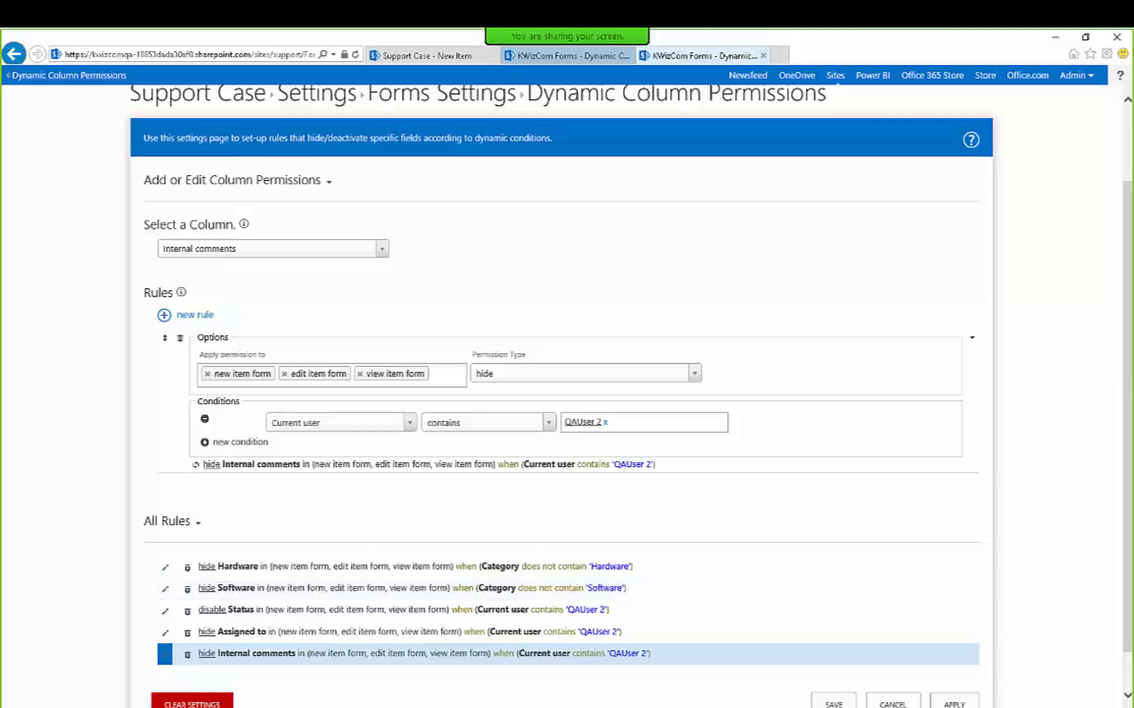
click(954, 704)
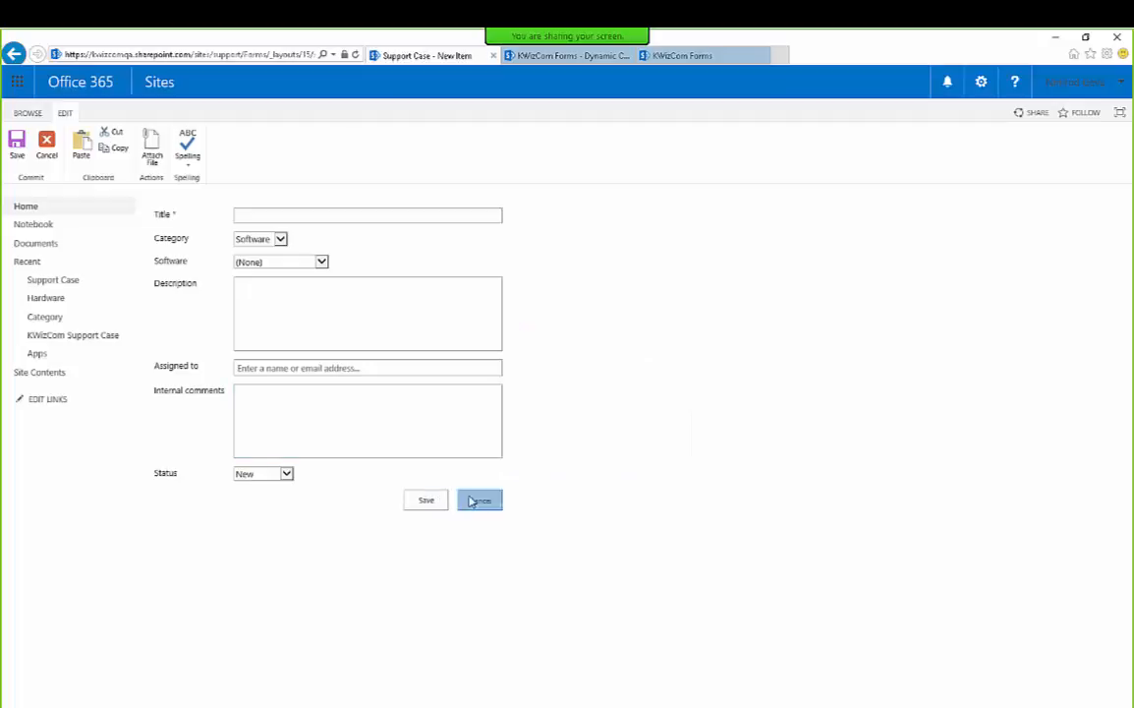
- Cancel the open Support Case item and check the Category choices in a fresh new item form
click(472, 501)
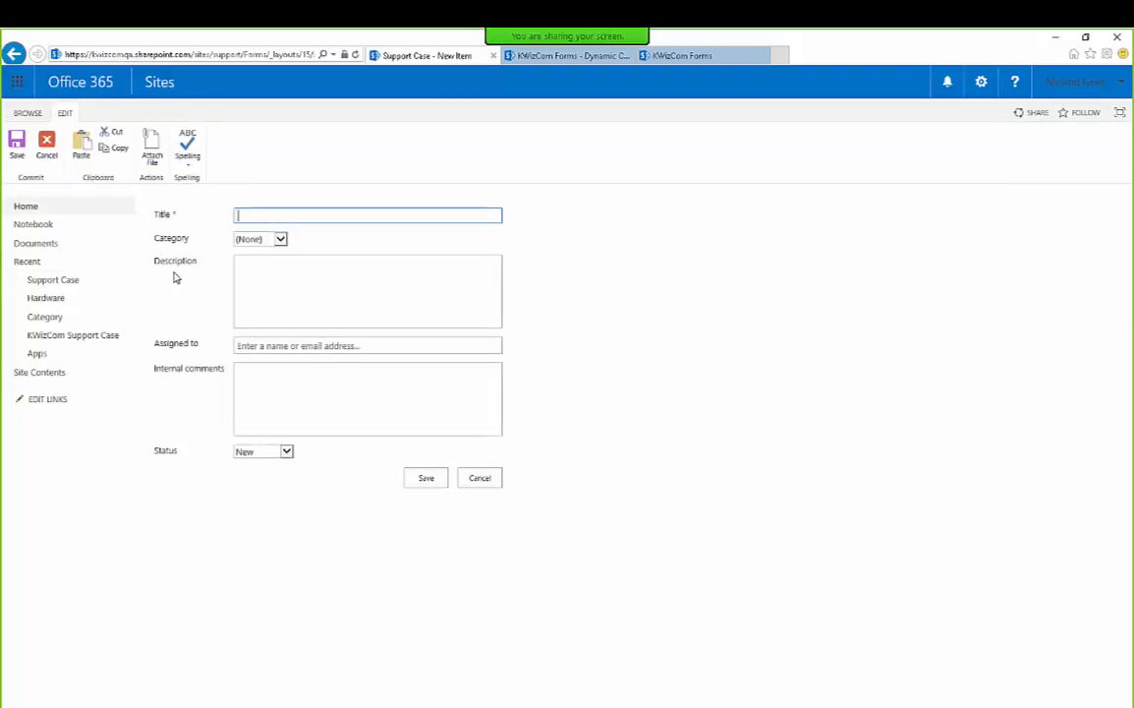
click(281, 239)
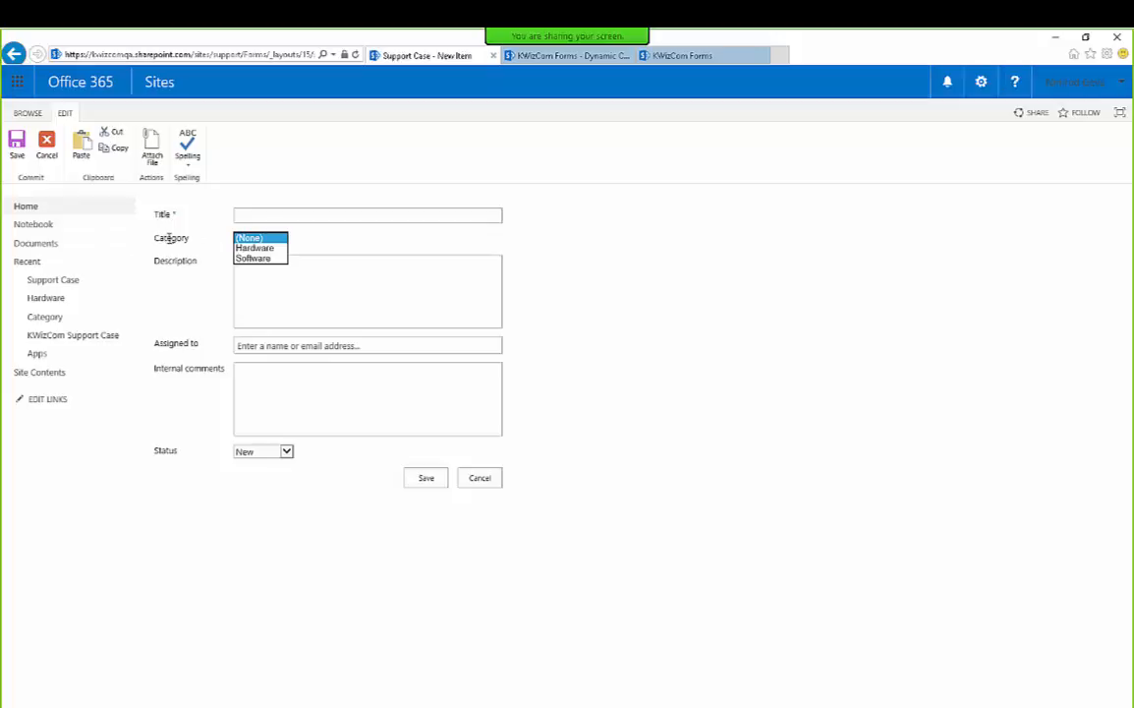
- Open the new item form's address in Chrome as QAUser 2 and check its fields and Category choices, keeping (None)
click(177, 54)
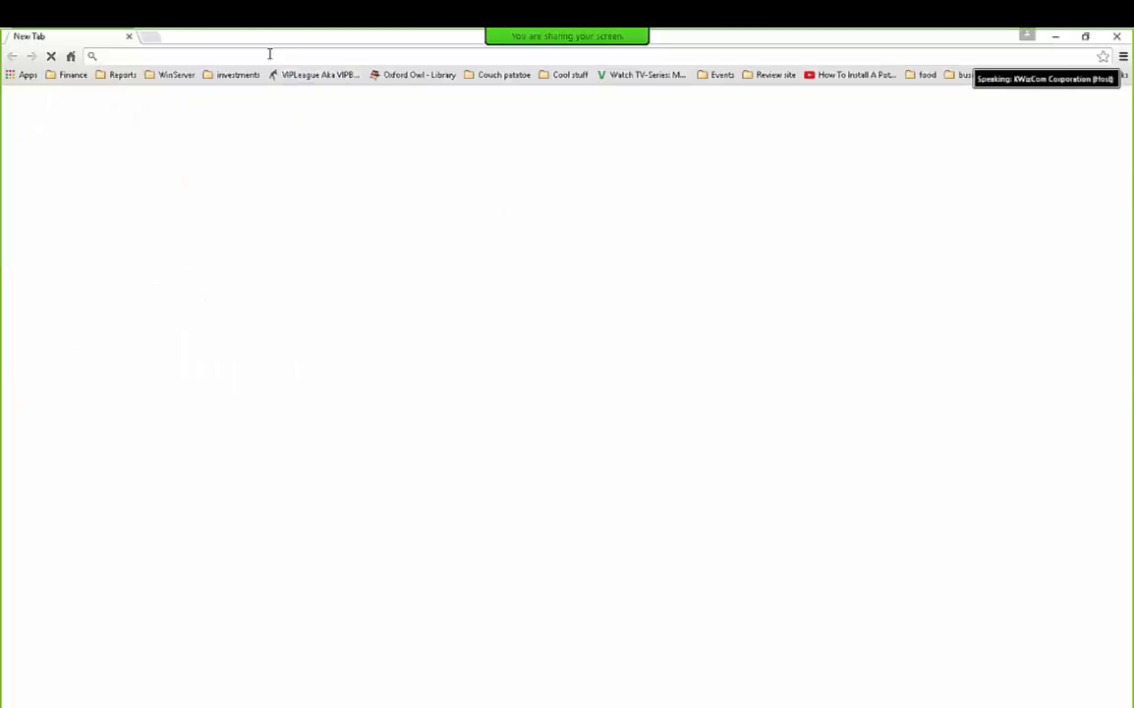
key(ctrl+v)
key(Return)
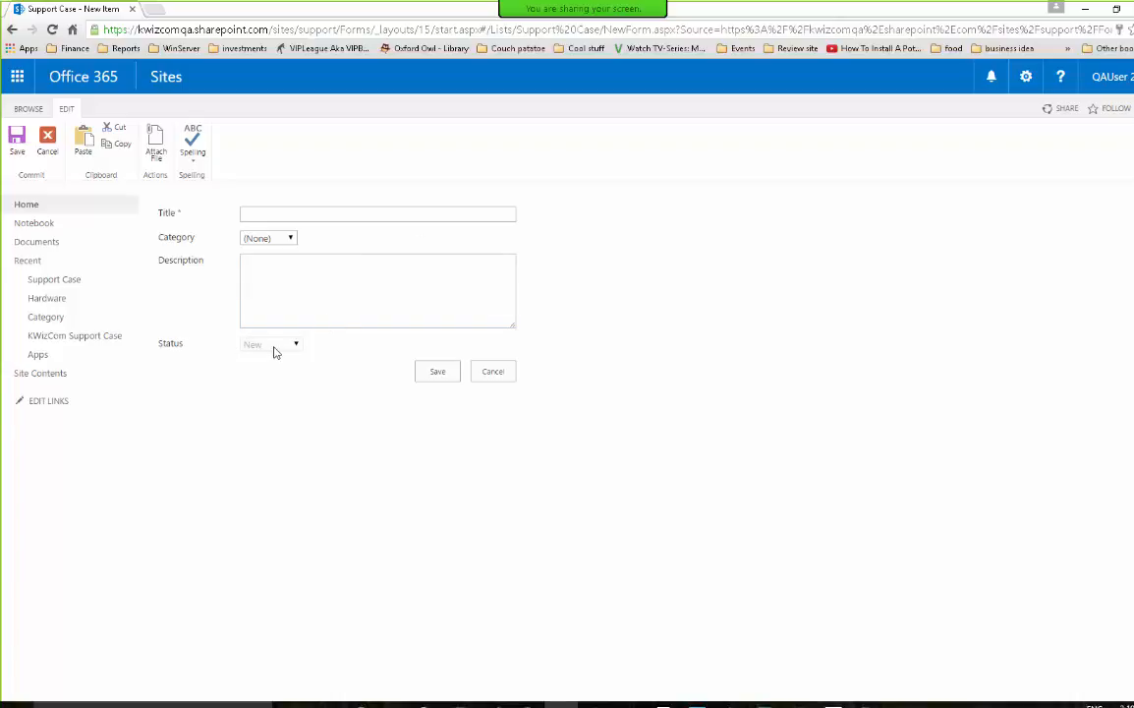
click(288, 240)
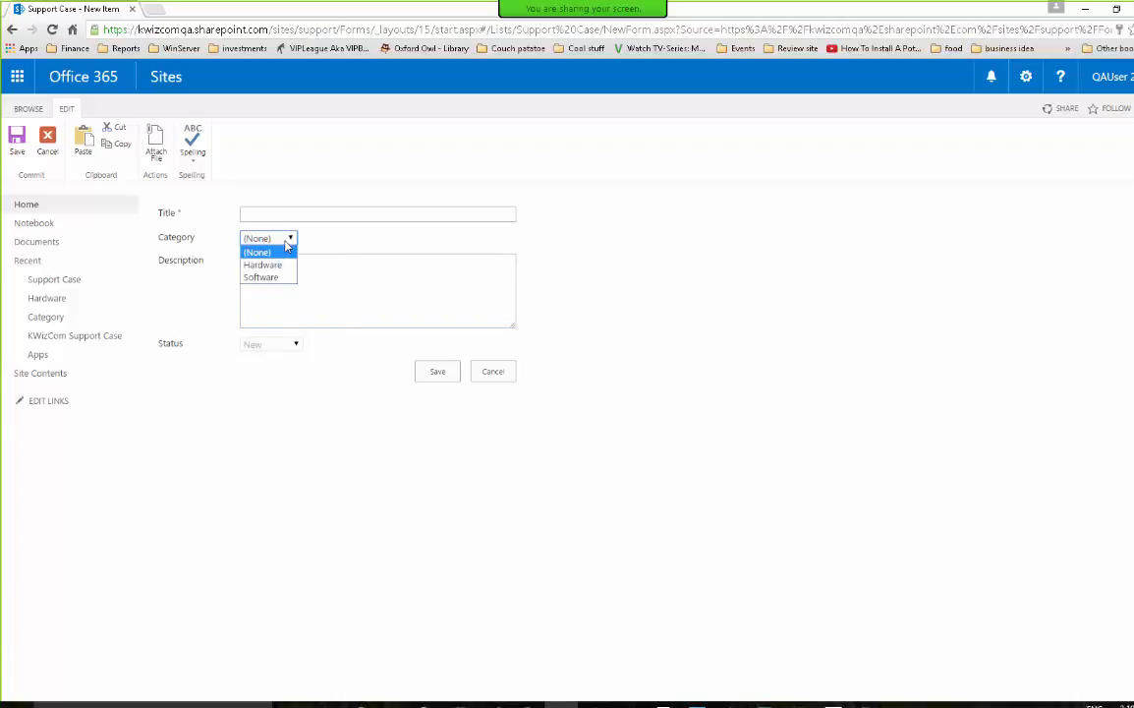
click(288, 240)
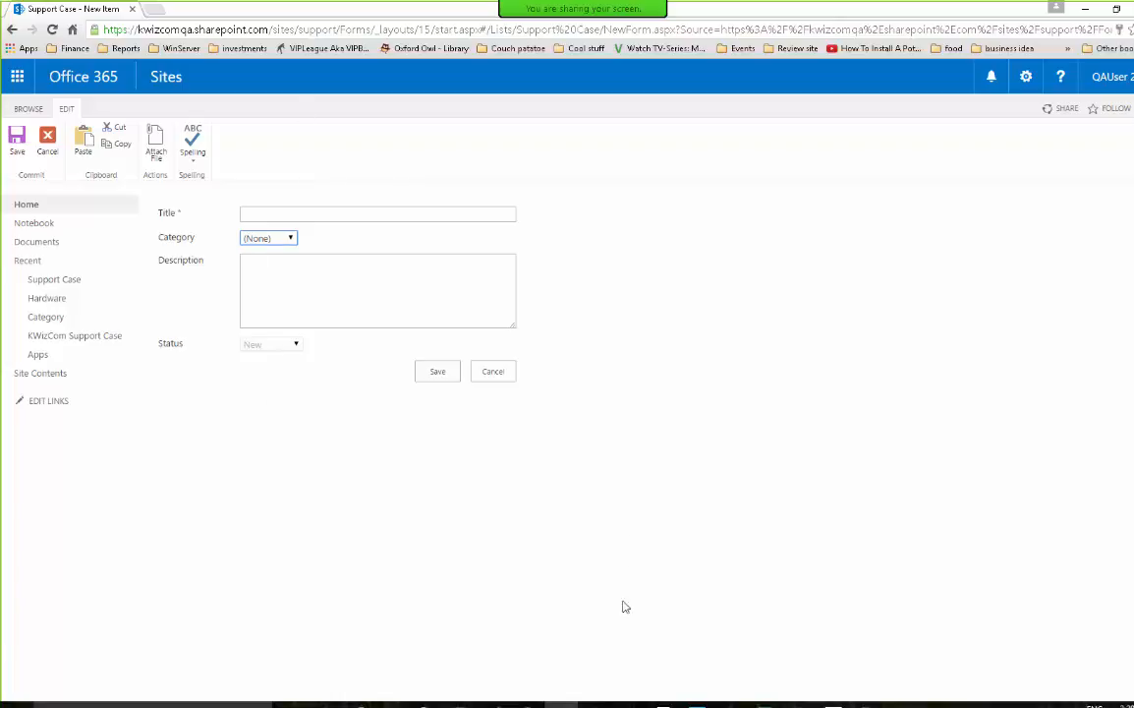
- Switch to the PowerPoint presentation and browse its slide thumbnails to the summary and closing slides
click(801, 703)
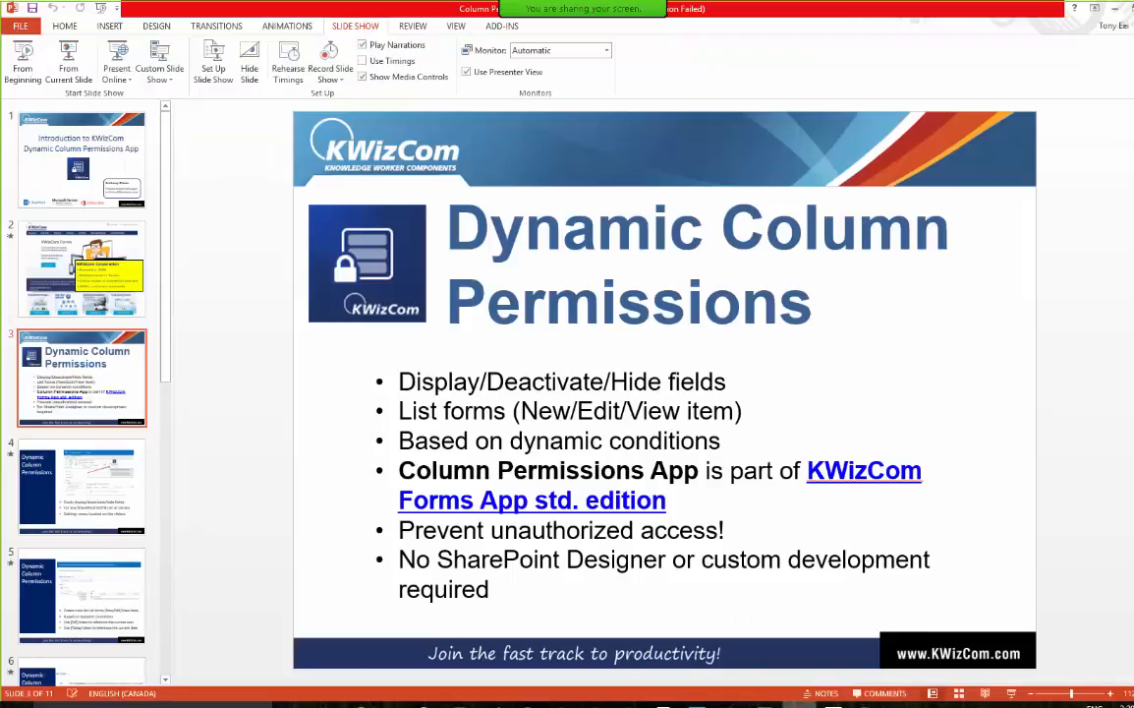
scroll(85, 519, down, 5)
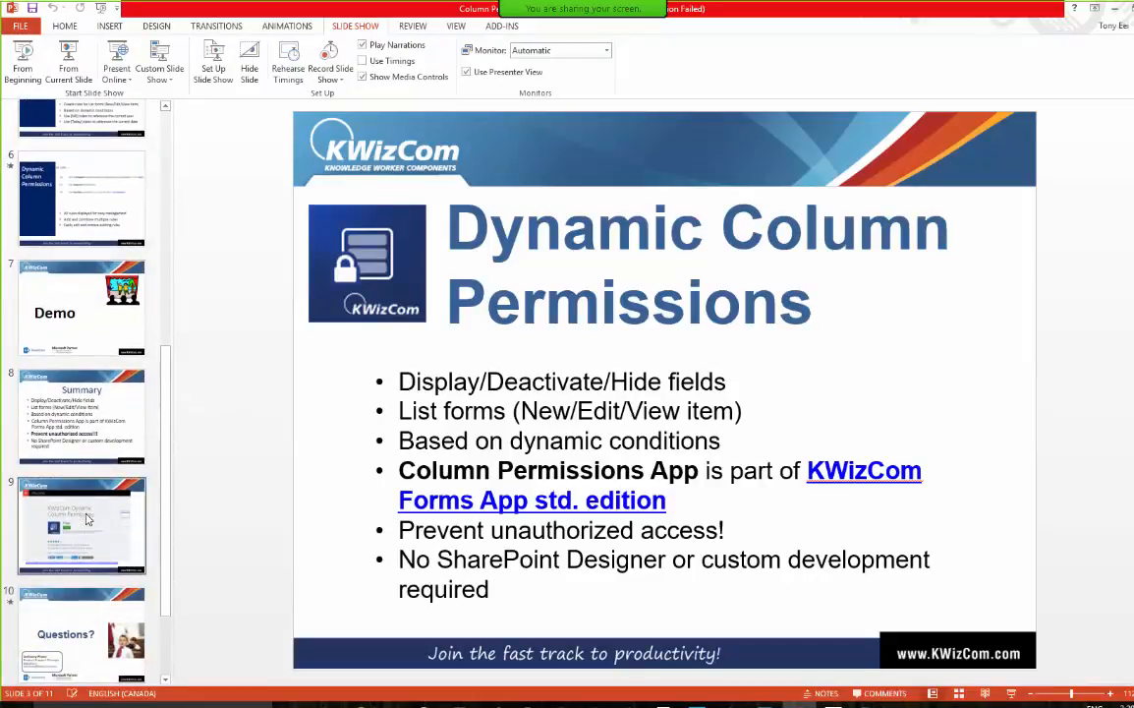